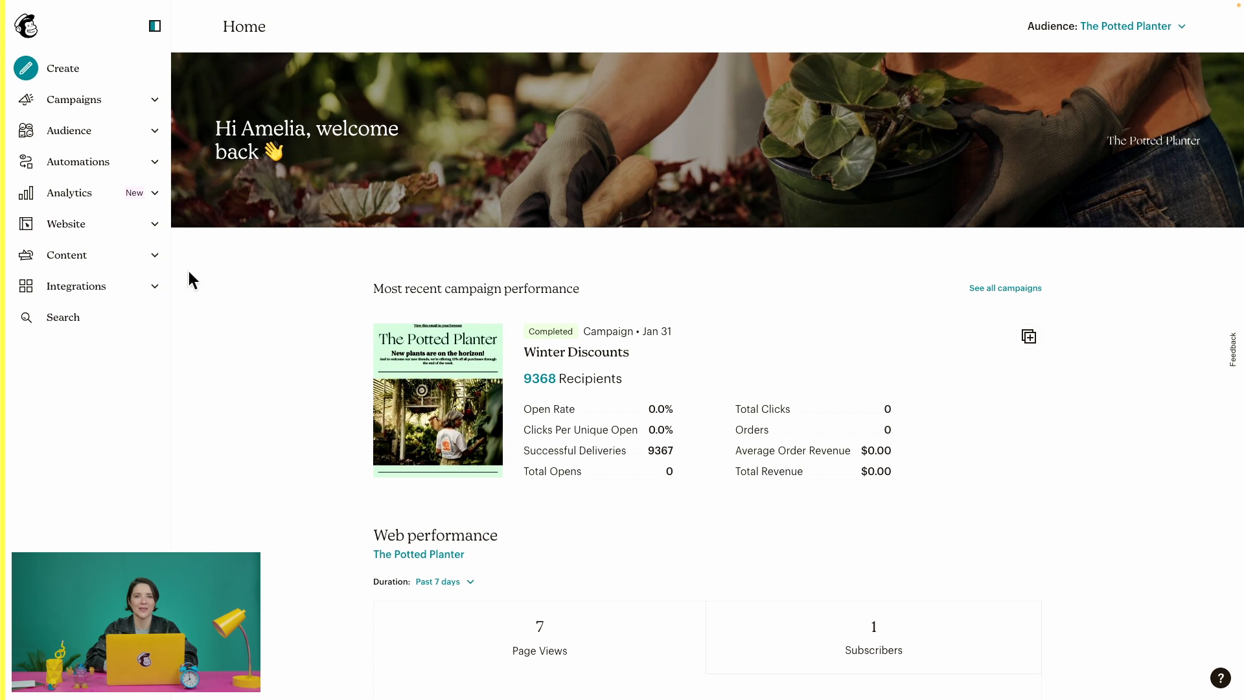
# From the audiences list, start a new audience and dismiss the tag suggestion to reach the blank Create Audience form.
pyautogui.click(154, 136)
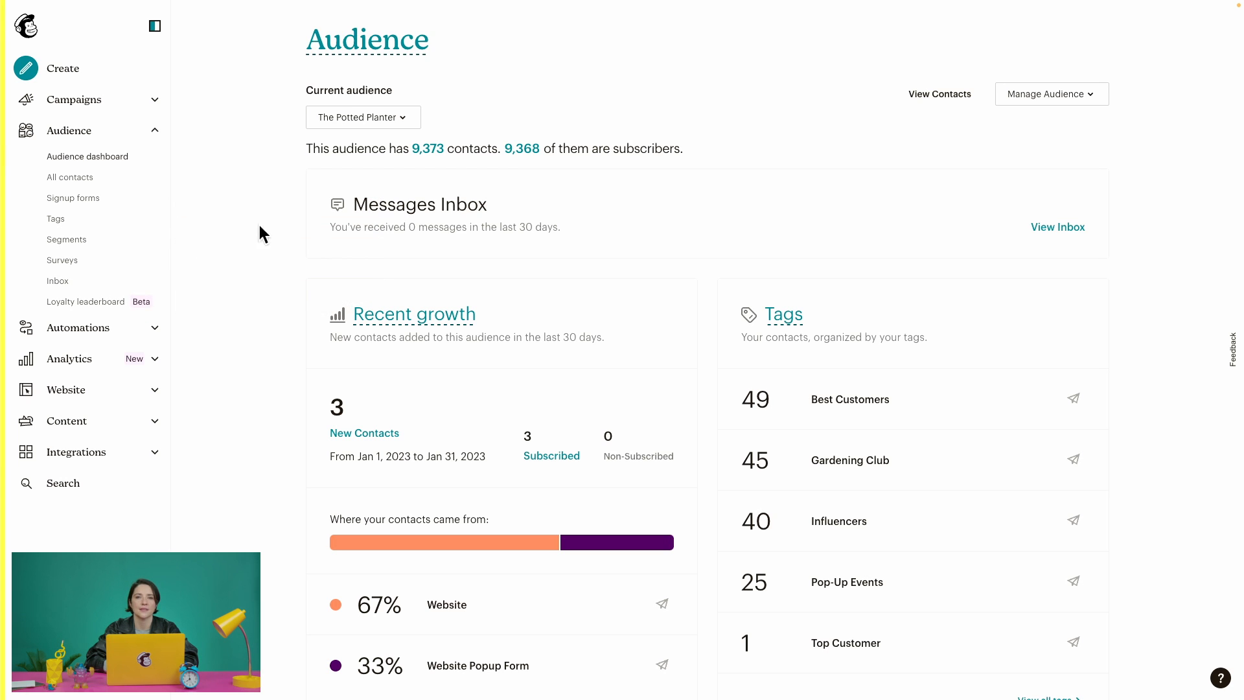
pyautogui.click(1085, 97)
pyautogui.click(1076, 340)
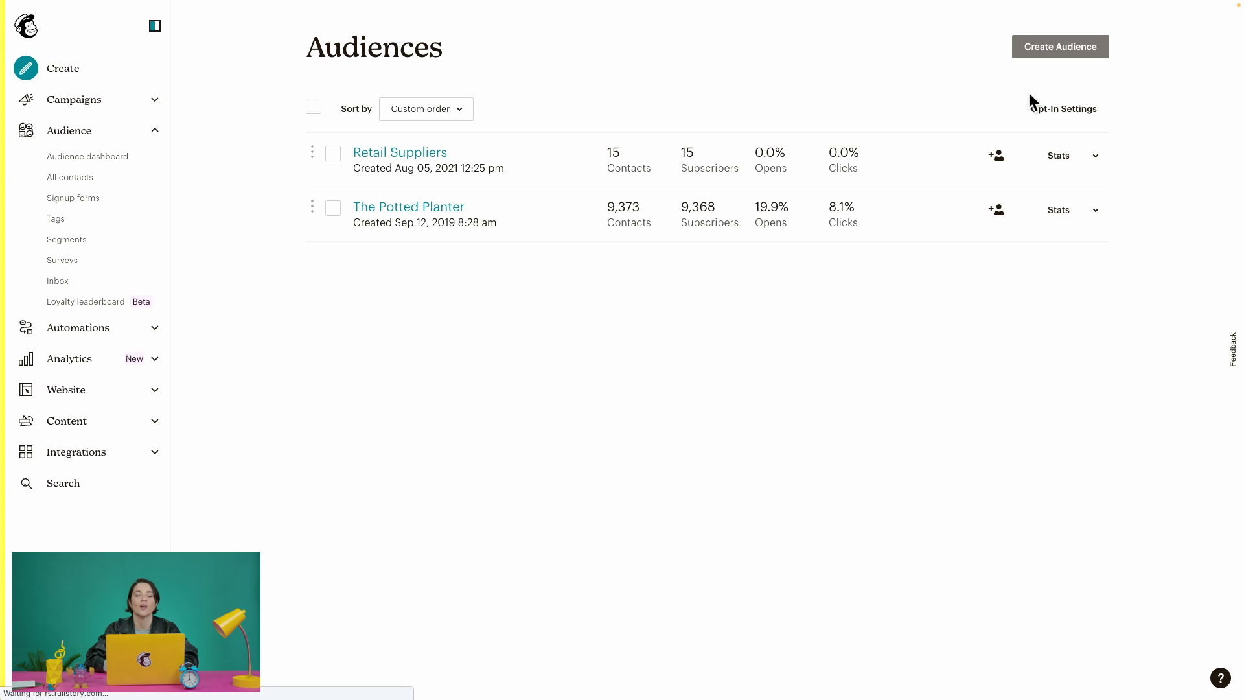
pyautogui.click(1046, 52)
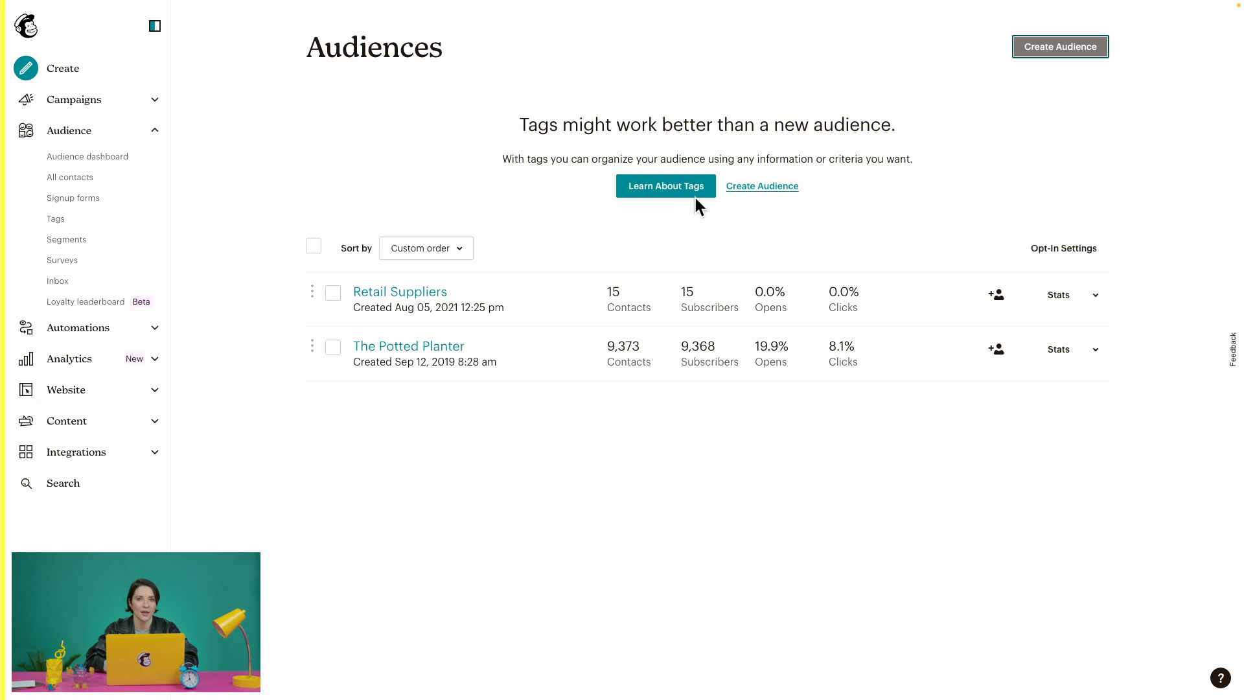
pyautogui.click(768, 187)
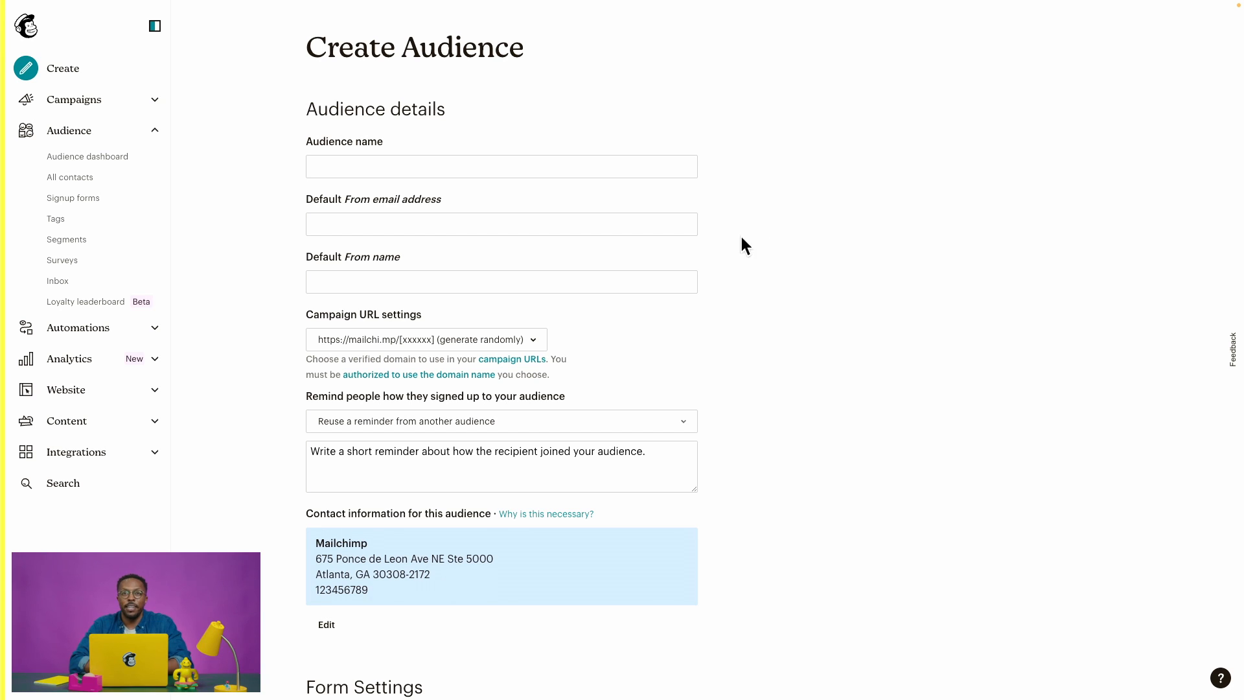
# Name the audience 'Wholesale Audience', enter the sender's e-mail and name, and add reminder 'You signed up via our website.'.
pyautogui.click(522, 167)
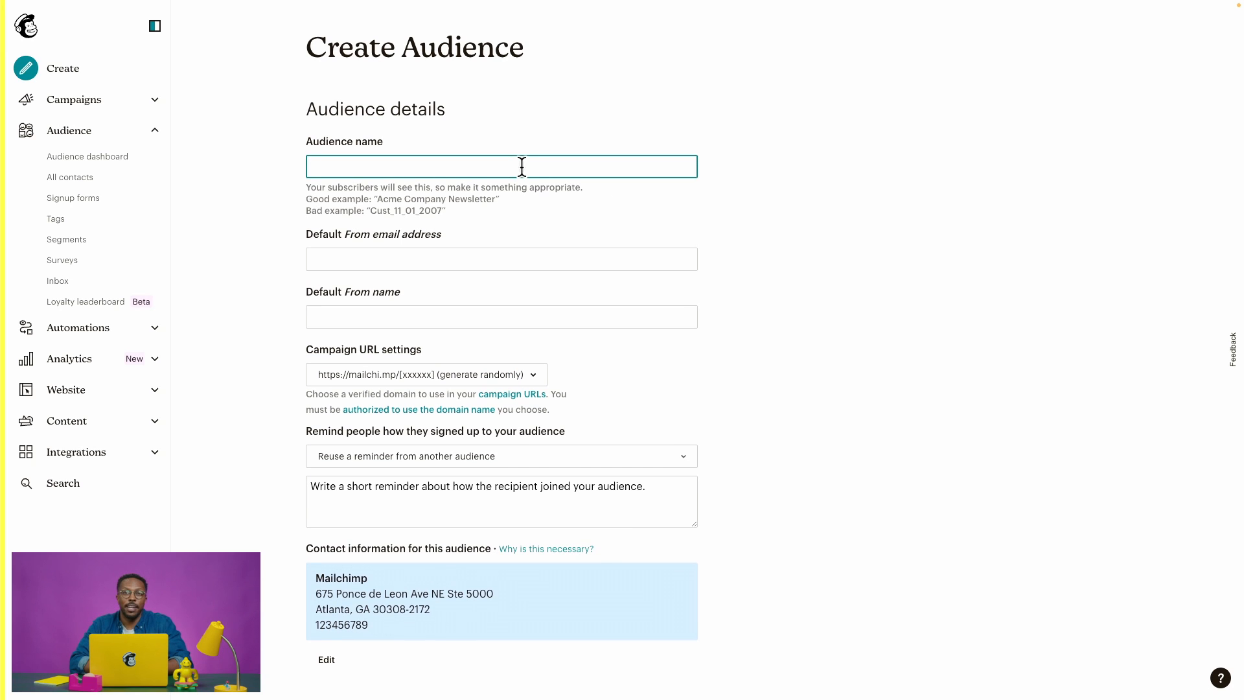
pyautogui.write('Wholes')
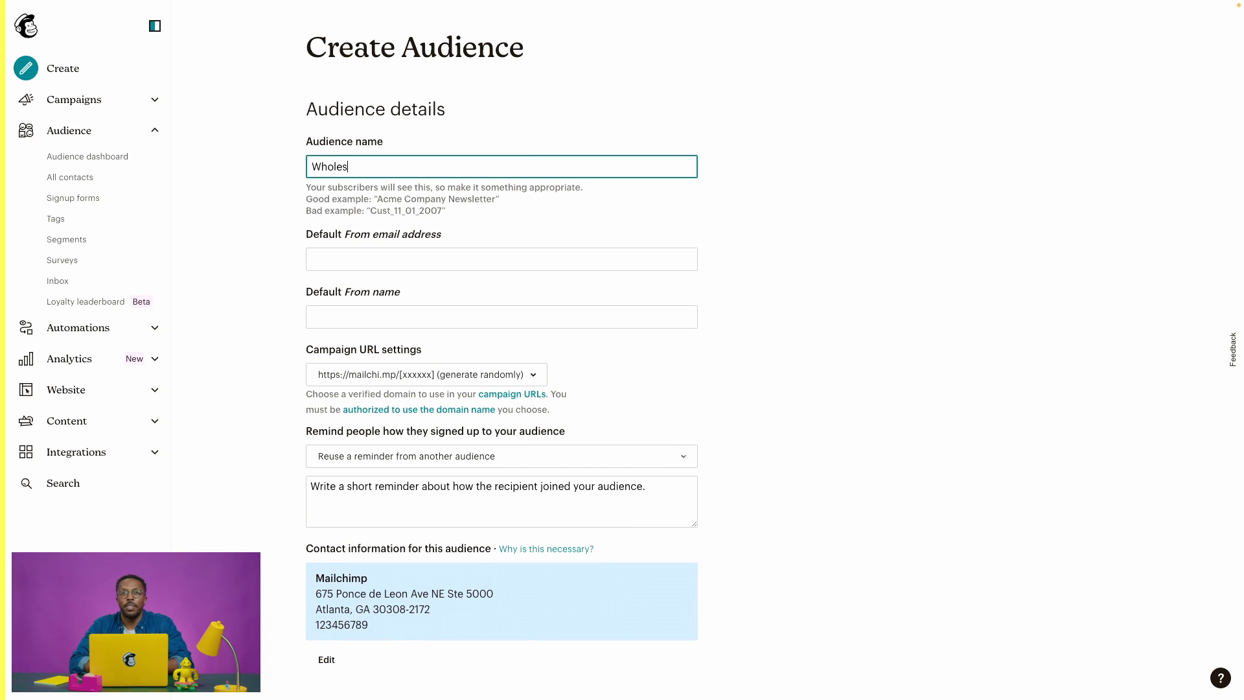
pyautogui.write('ale Audience')
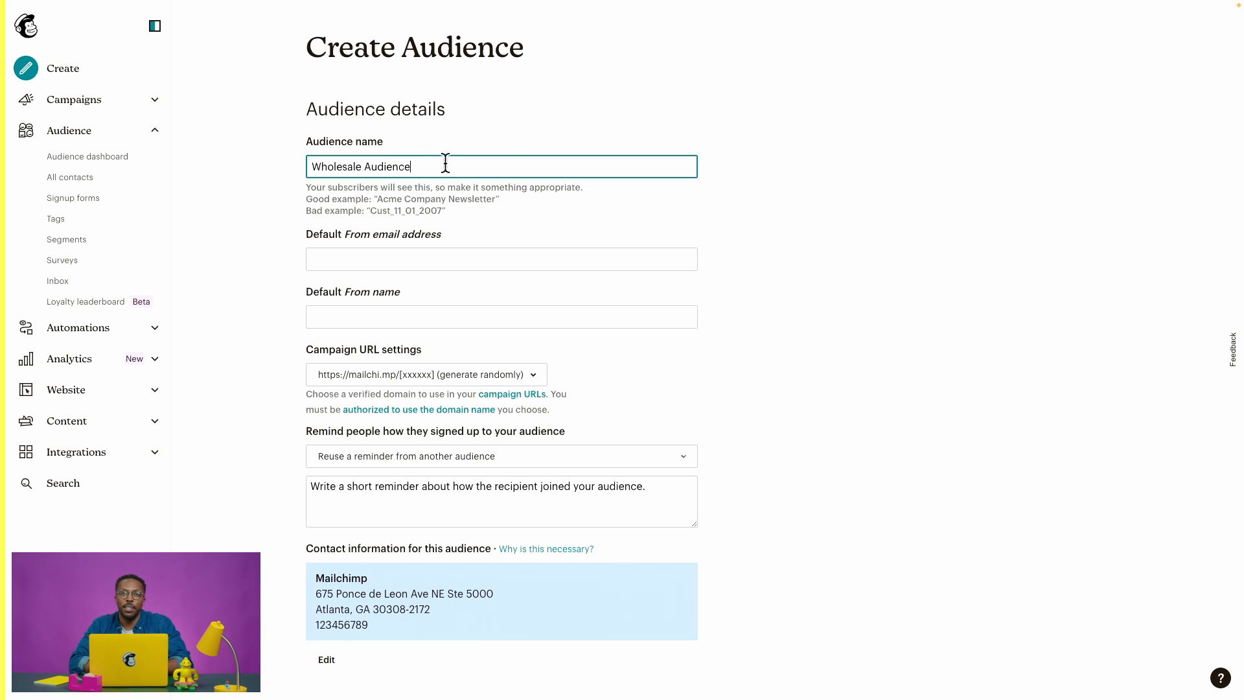
pyautogui.click(429, 258)
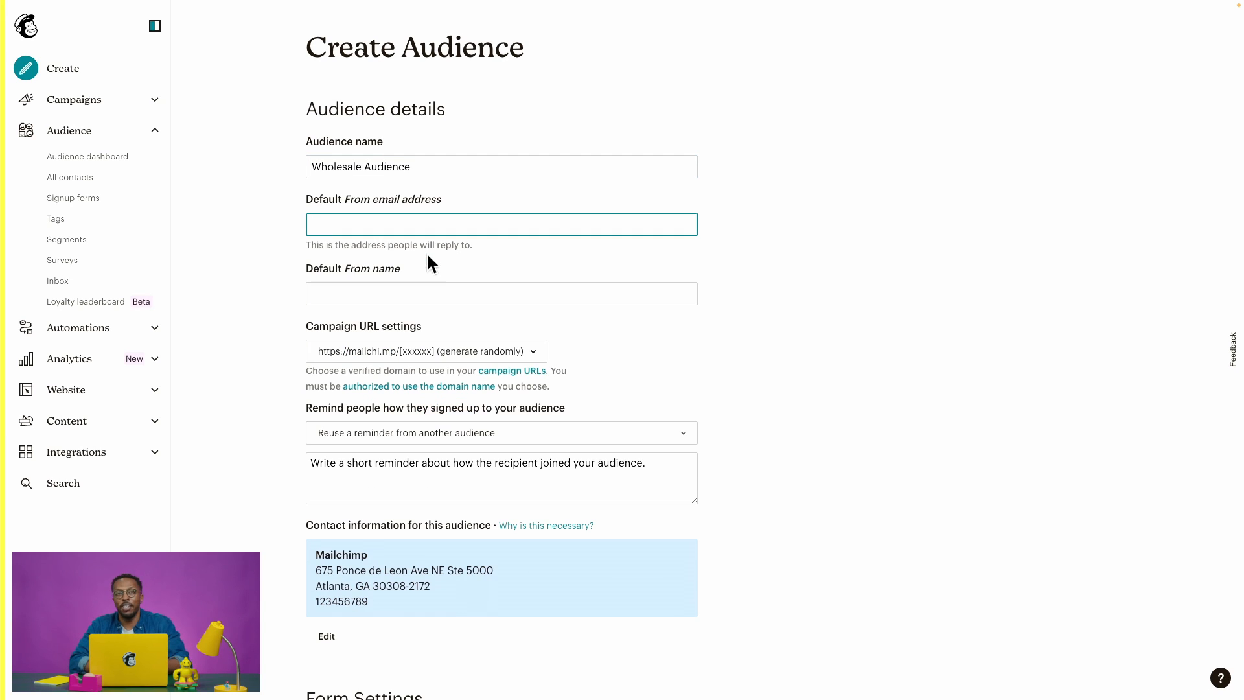
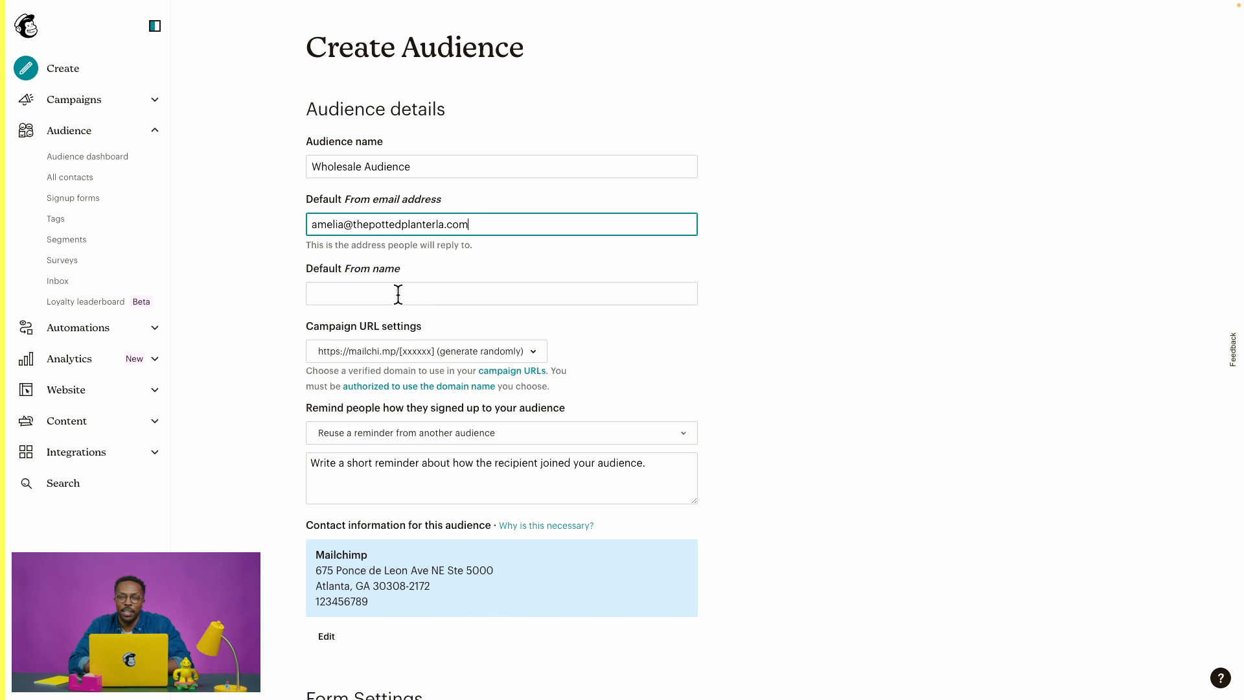
pyautogui.click(398, 294)
pyautogui.write('Amel')
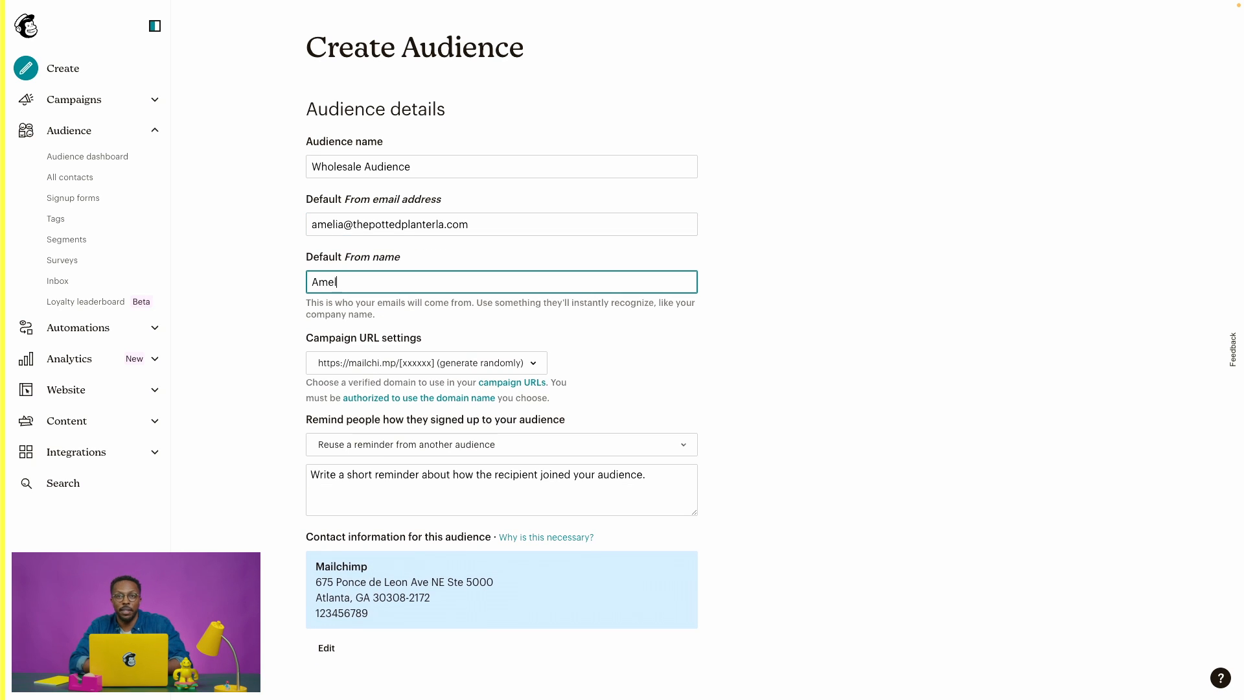
pyautogui.write('ia at The ')
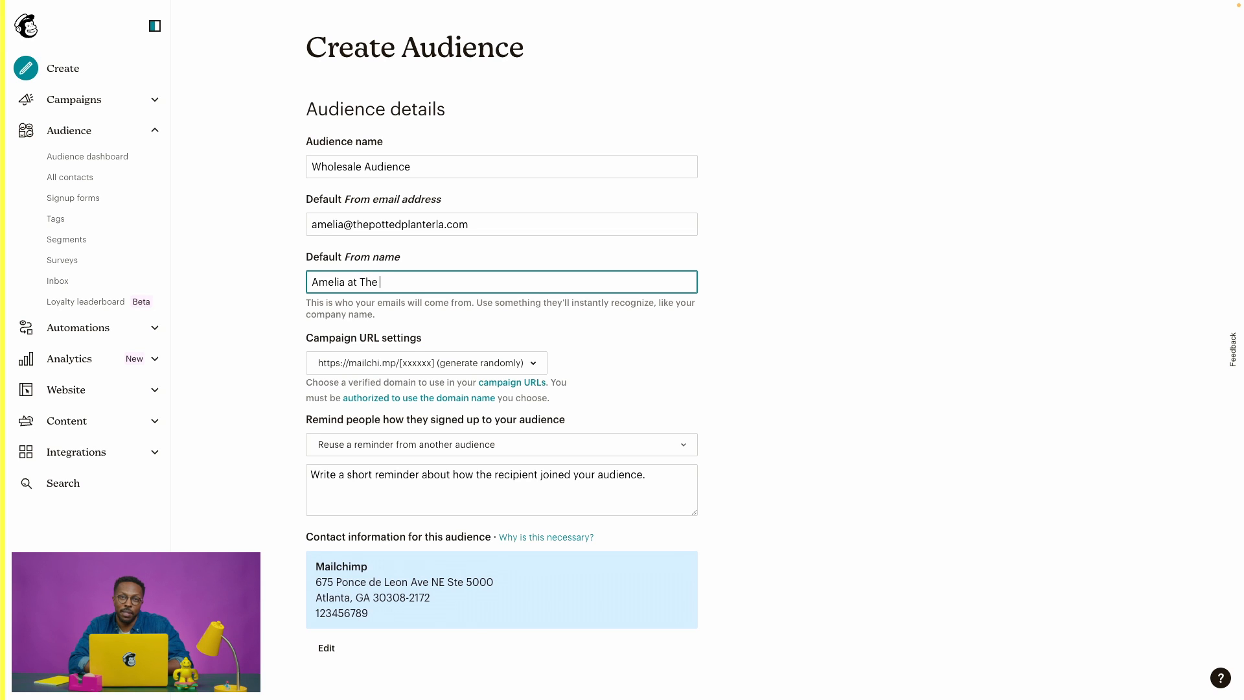
pyautogui.write('Potted Planter')
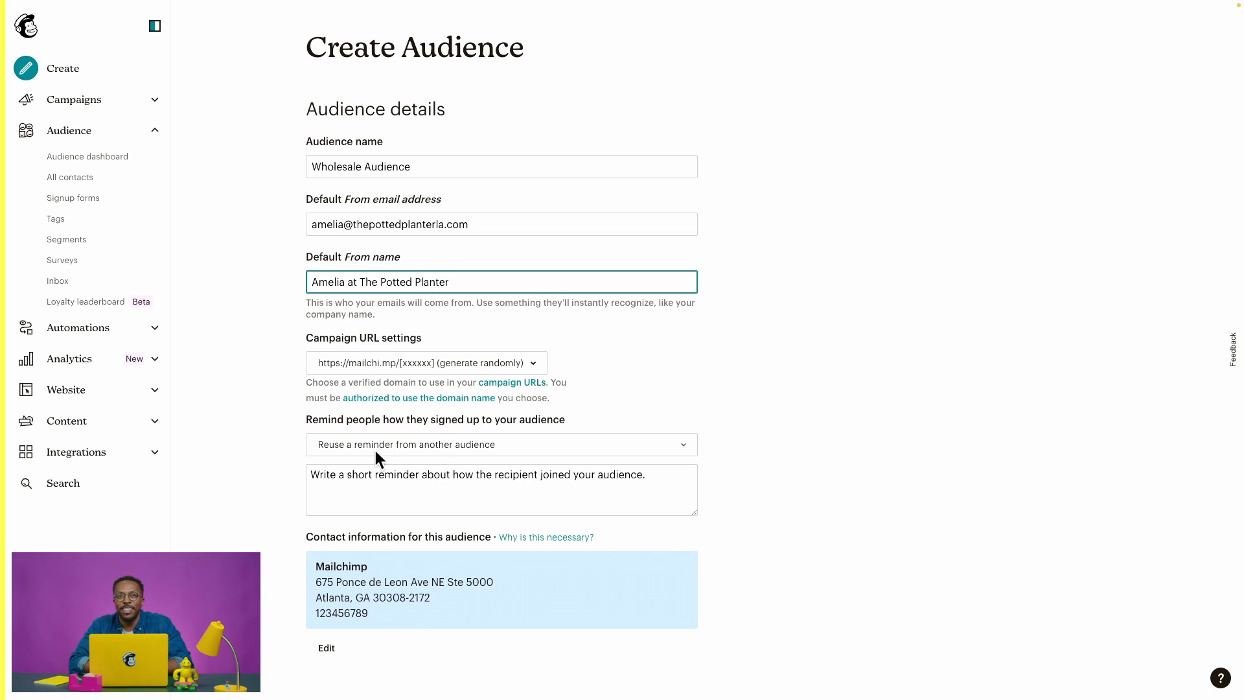
pyautogui.click(403, 487)
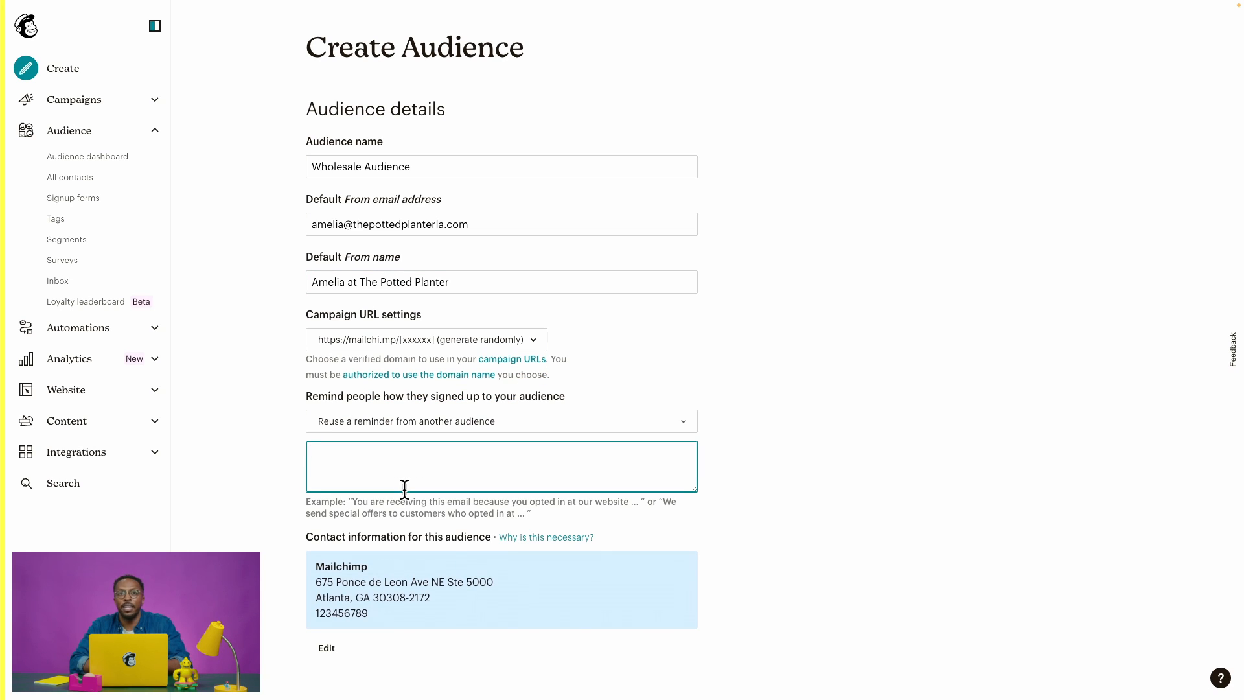
pyautogui.write('You signe')
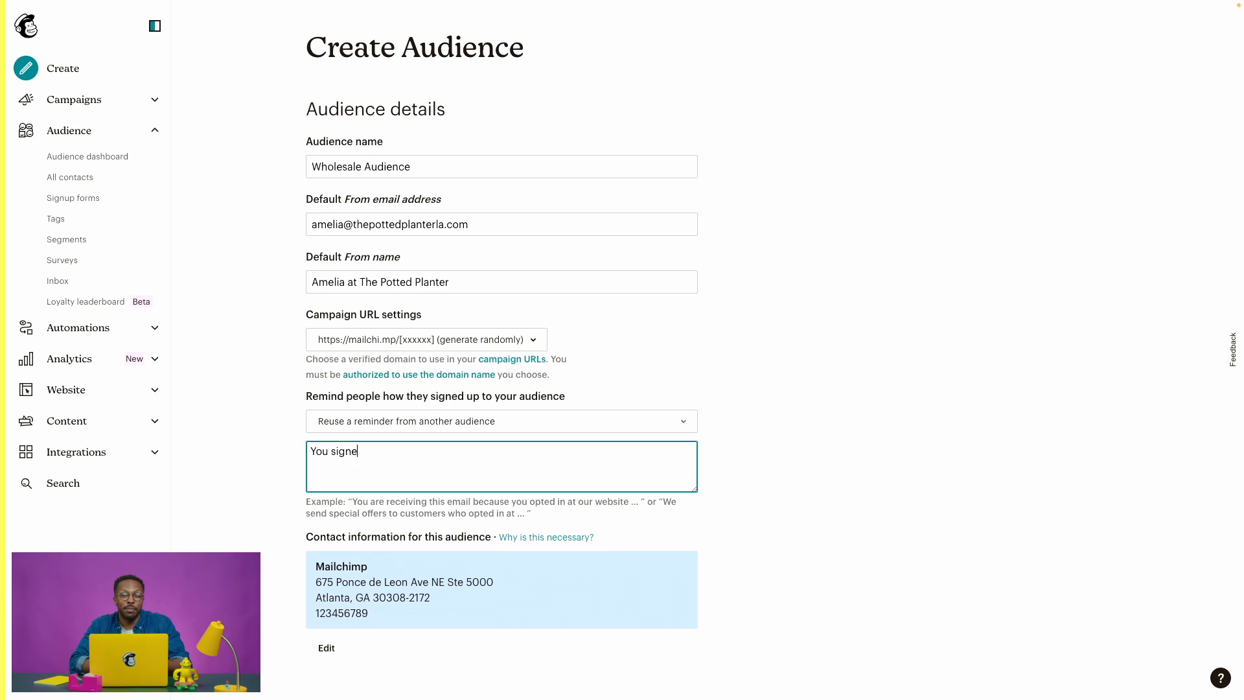
pyautogui.write('d up via ')
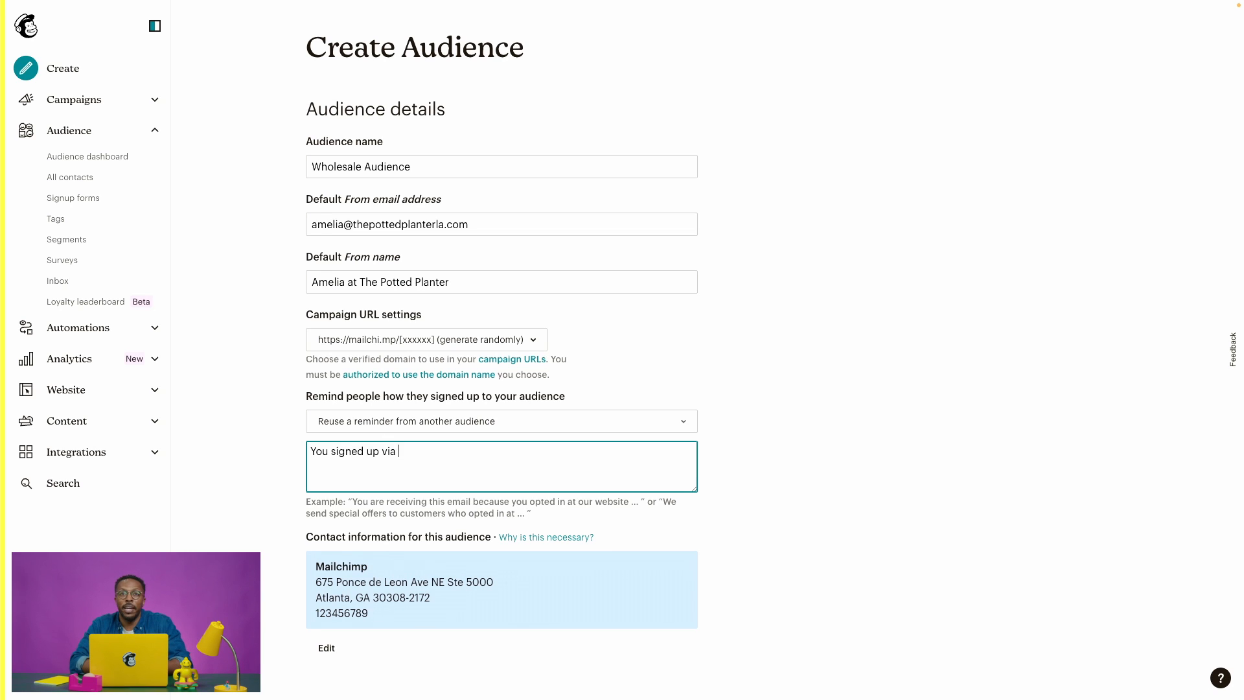
pyautogui.write('our web')
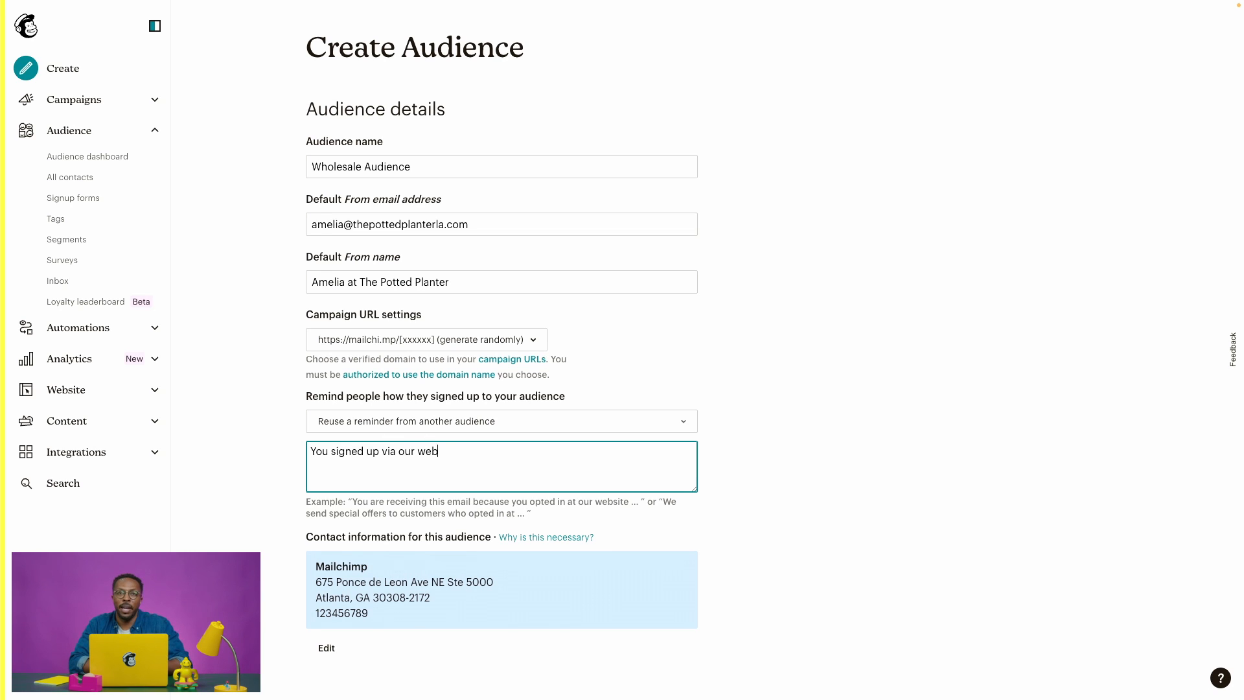
pyautogui.write('site.')
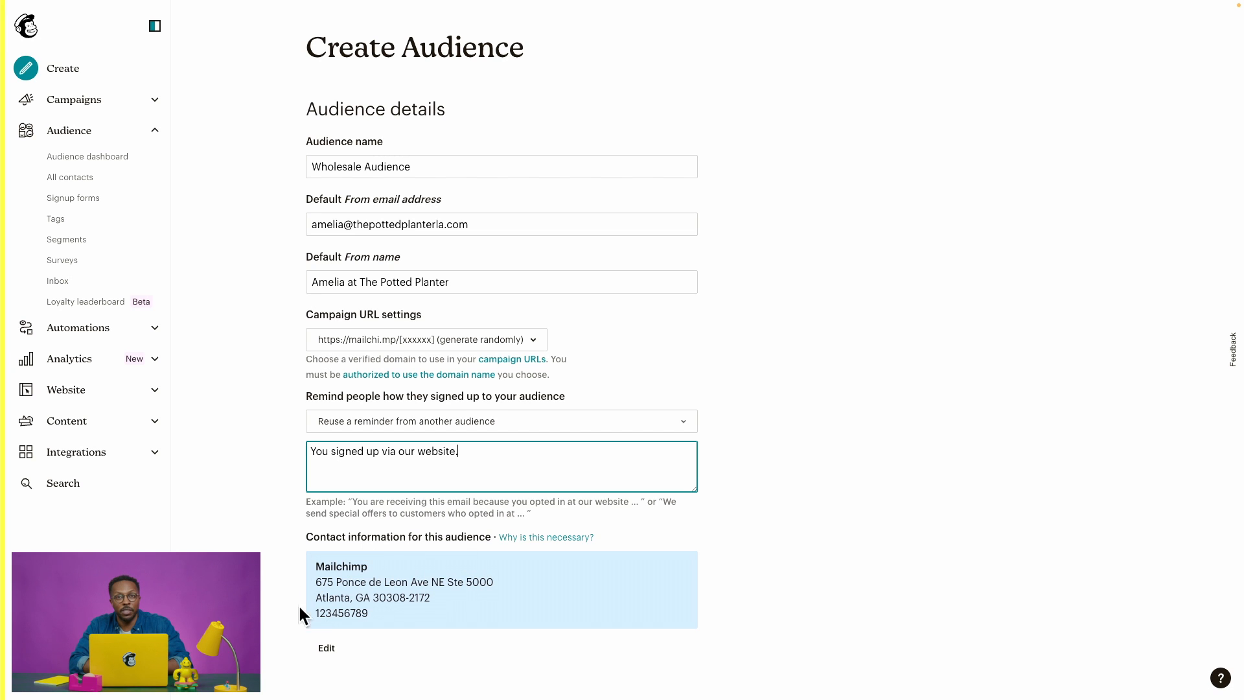
pyautogui.scroll(-3, 395, 583)
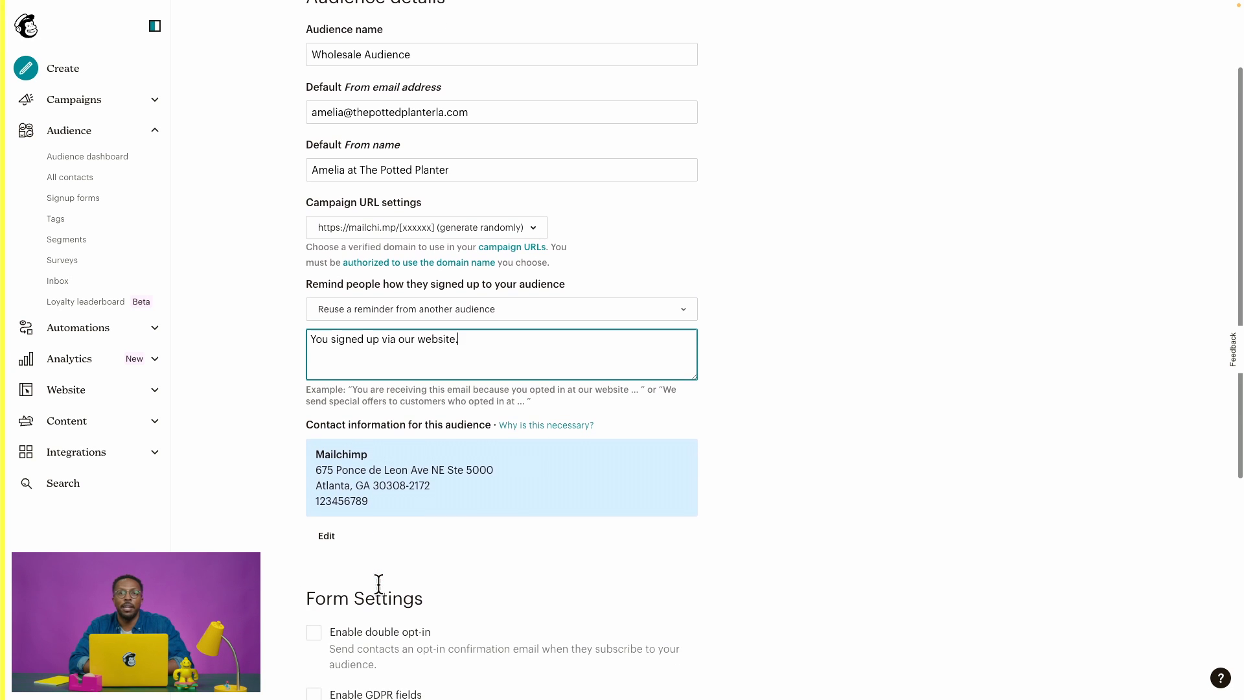
pyautogui.scroll(-1, 378, 585)
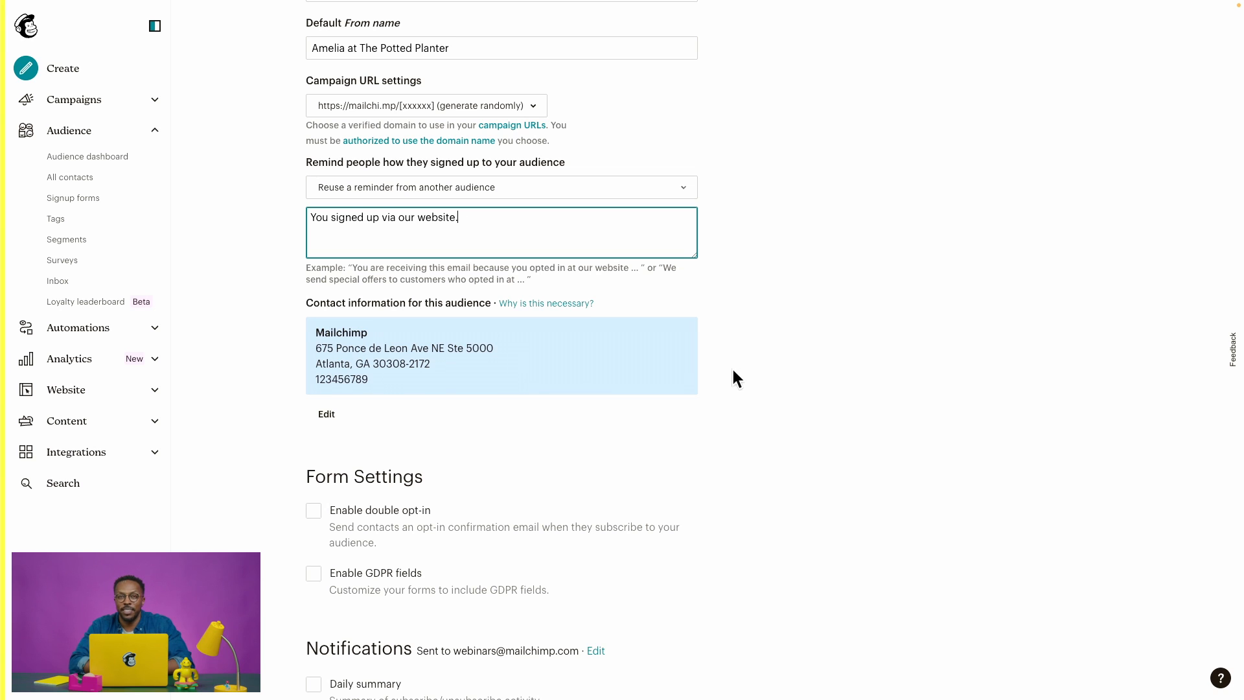
pyautogui.scroll(-2, 734, 371)
pyautogui.scroll(-5, 733, 372)
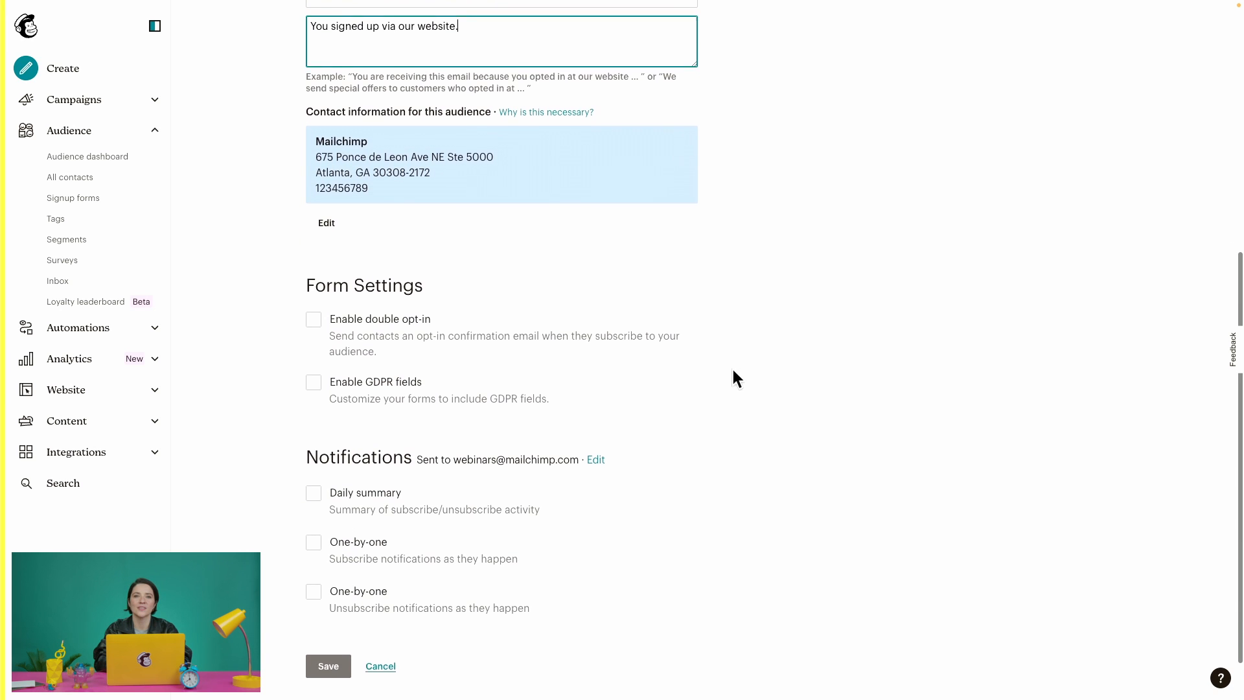
pyautogui.scroll(-1, 733, 376)
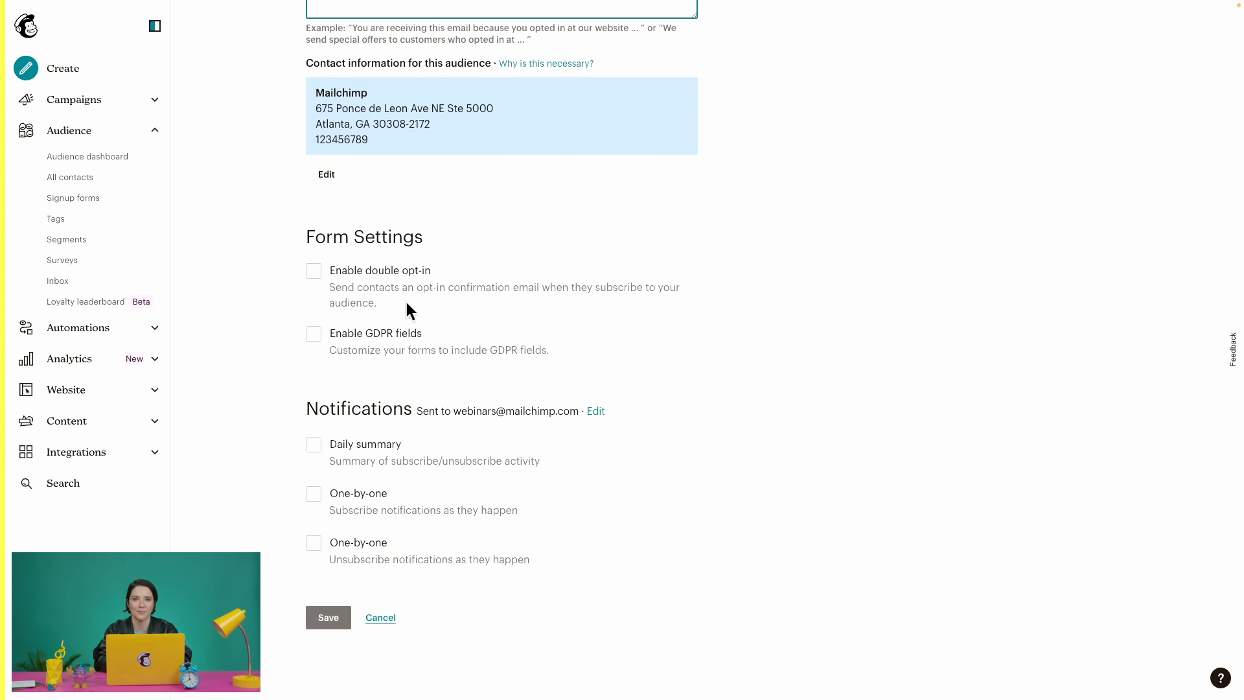
# Enable double opt-in and GDPR fields under Form Settings.
pyautogui.click(313, 272)
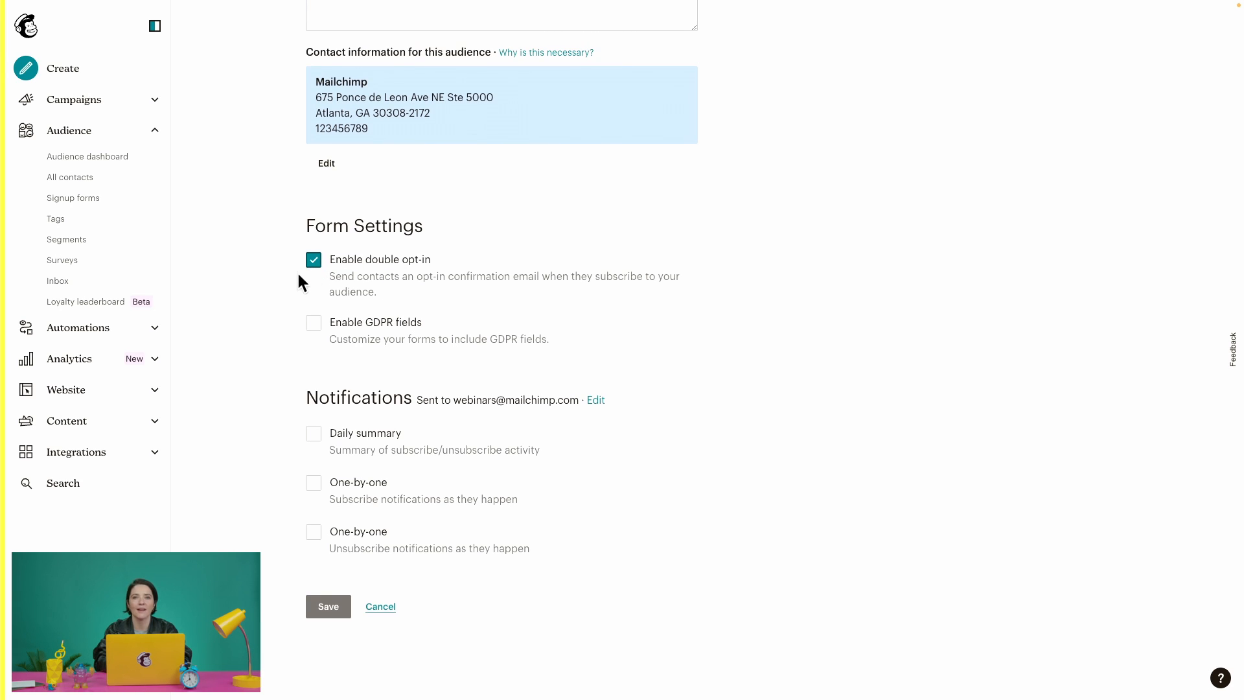
pyautogui.click(301, 264)
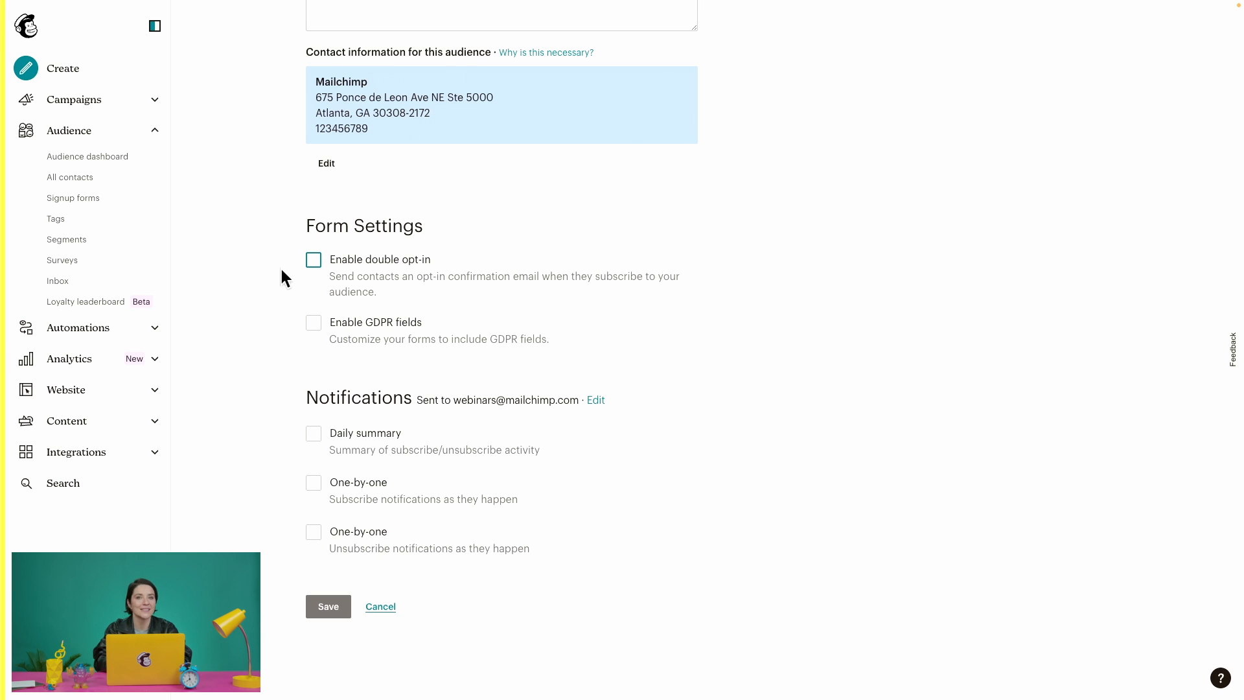
pyautogui.click(313, 260)
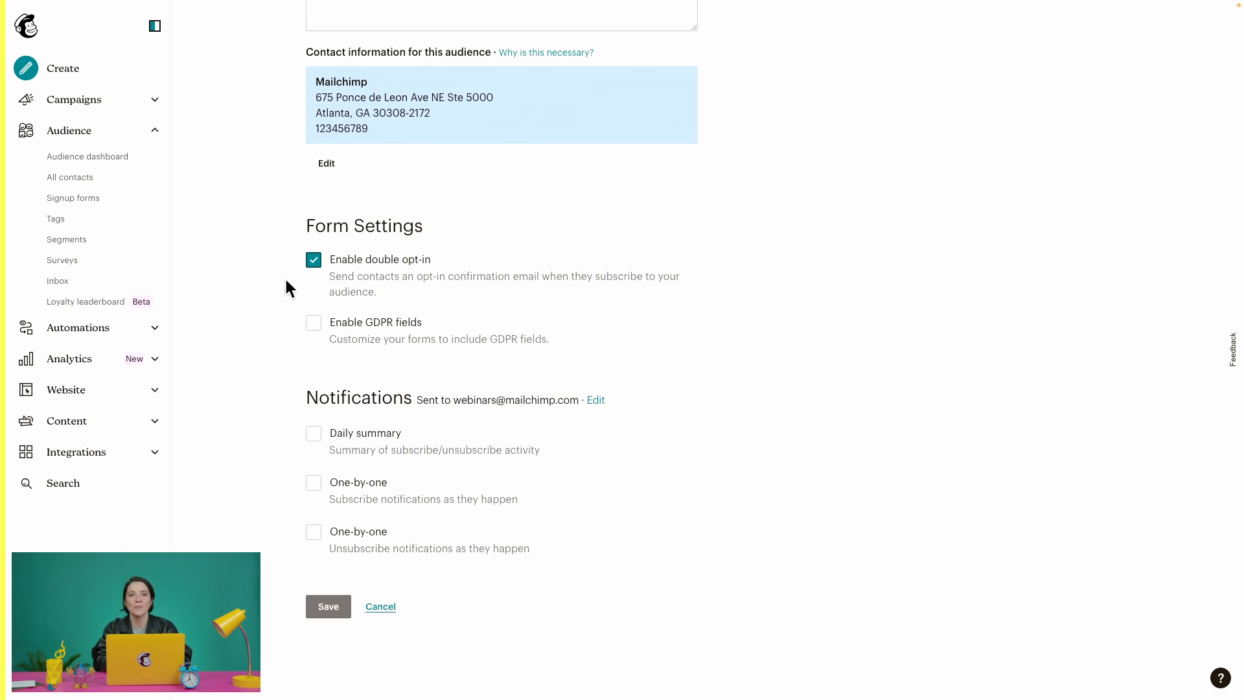
pyautogui.click(318, 331)
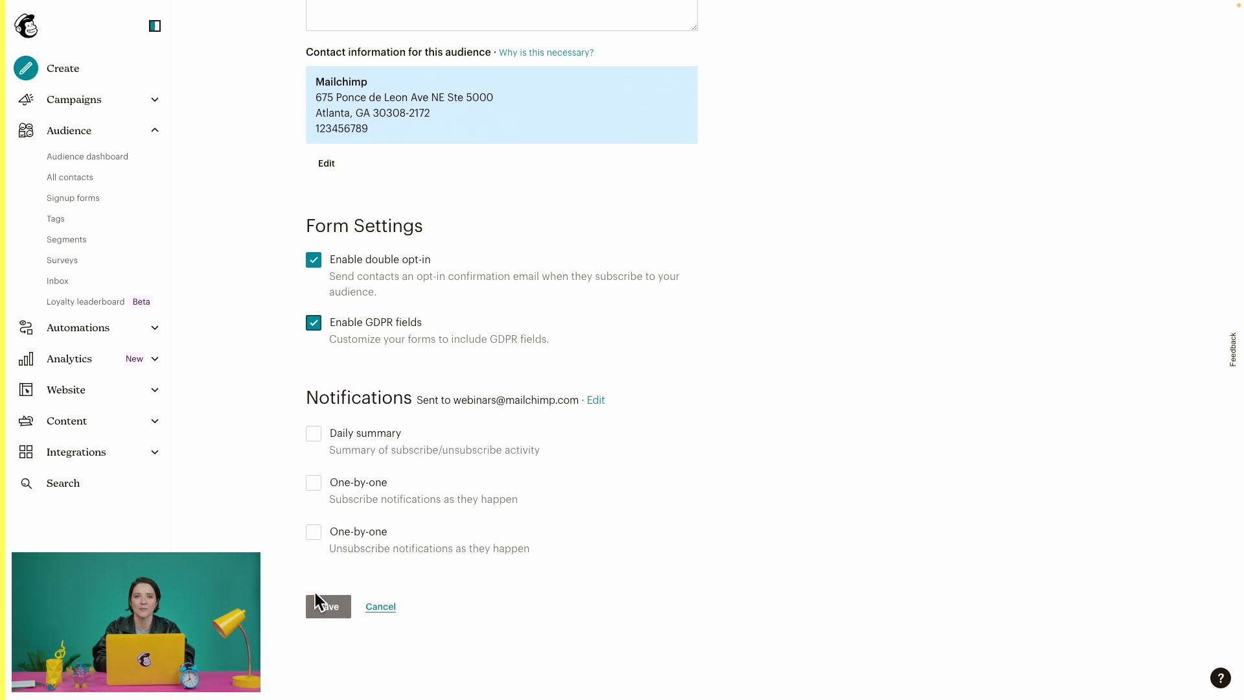
# Save the Create Audience form so Wholesale Audience is created with 0 contacts.
pyautogui.click(329, 609)
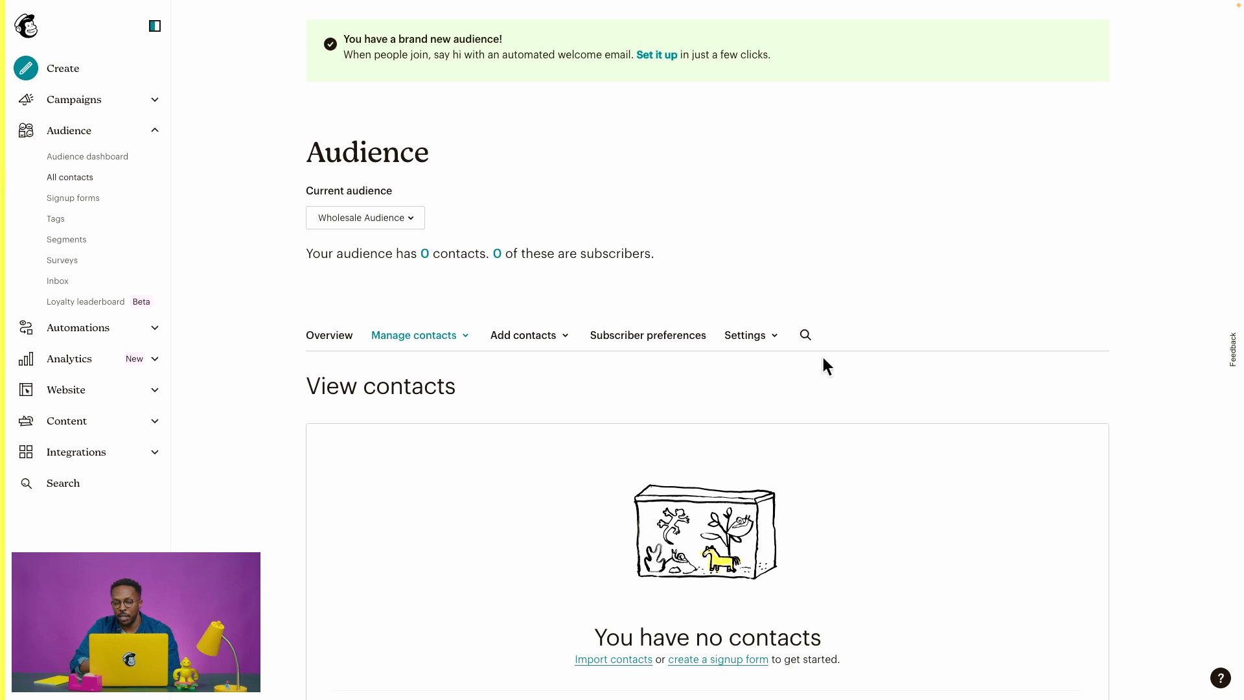
# Open Settings > 'Audience fields and *|MERGE|* tags' for Wholesale Audience.
pyautogui.click(773, 337)
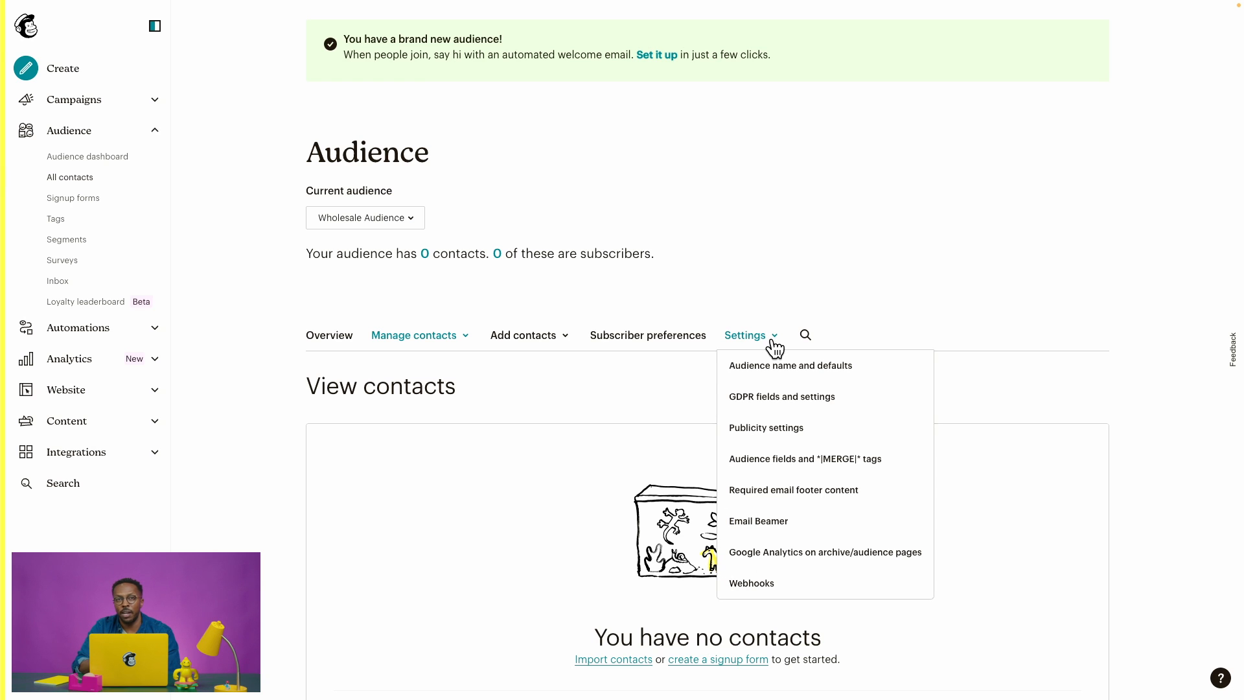
pyautogui.click(763, 460)
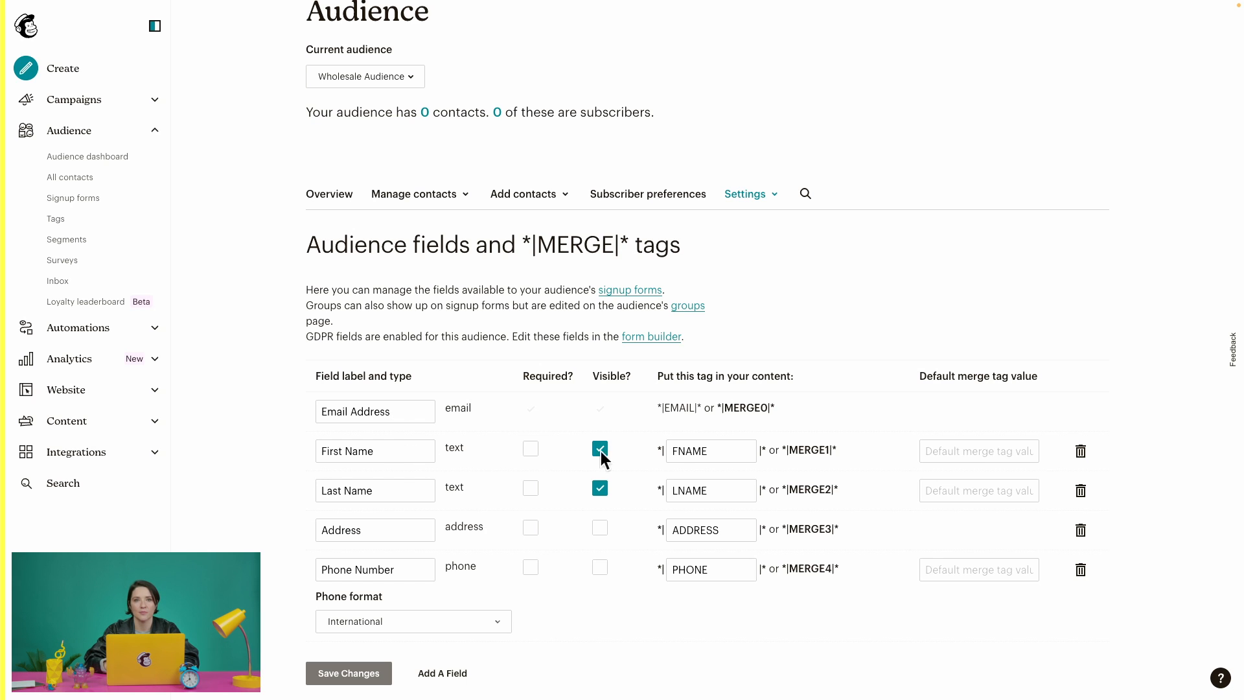
pyautogui.click(688, 448)
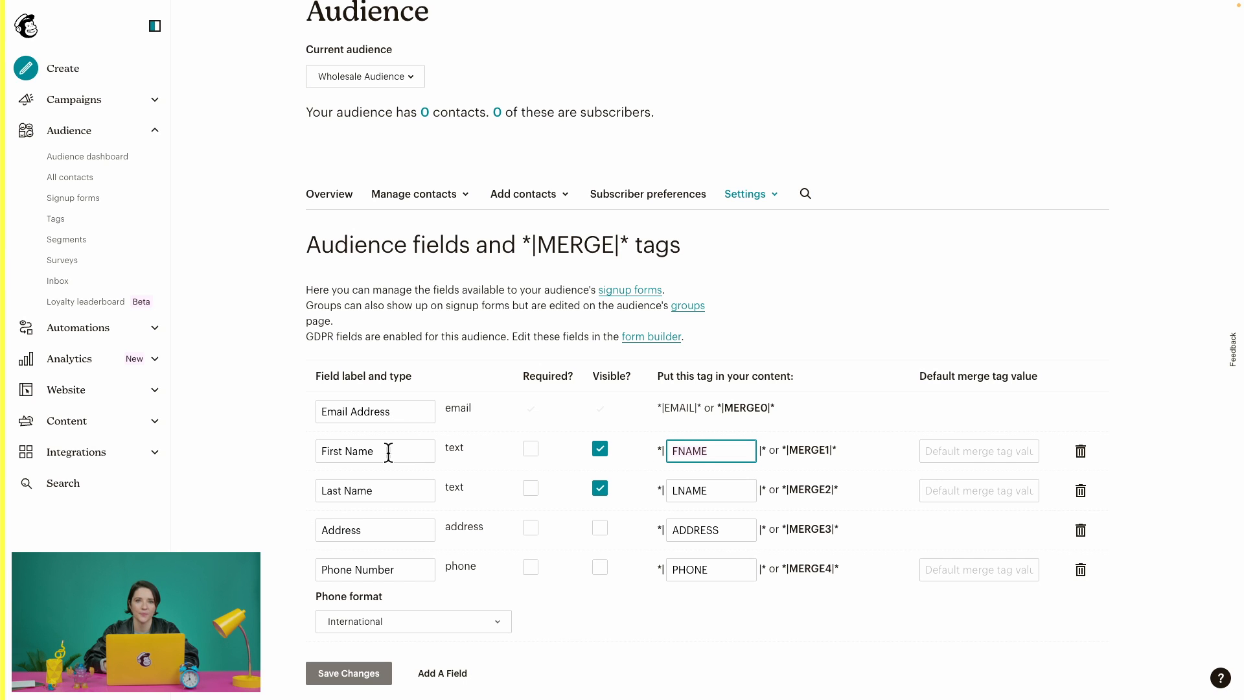
pyautogui.click(670, 611)
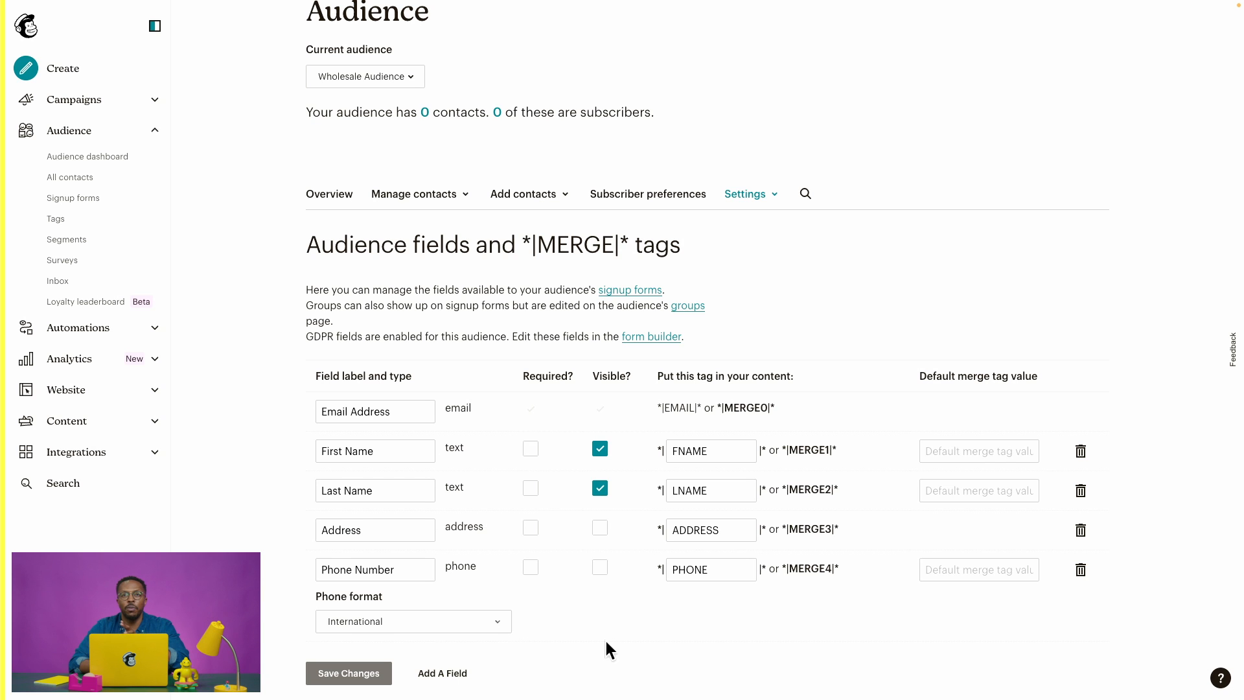
# Delete the Phone Number field, confirming with DELETE.
pyautogui.click(1082, 573)
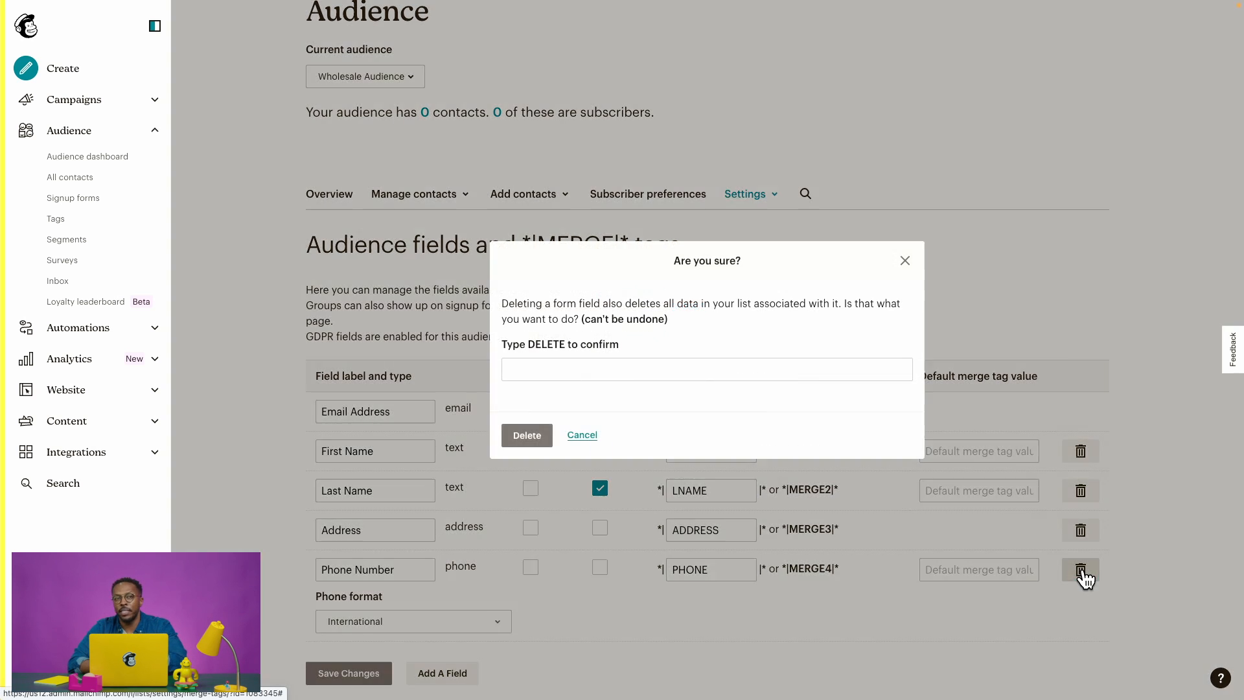
pyautogui.click(518, 364)
pyautogui.write('DELETE')
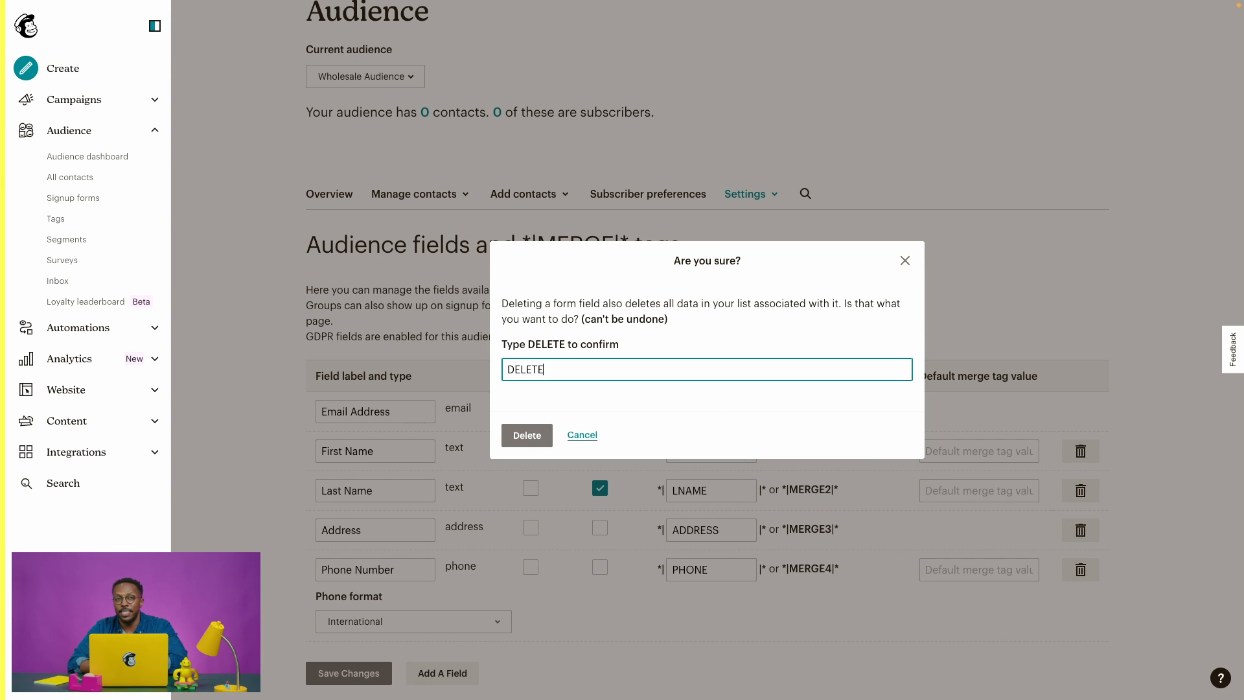
pyautogui.click(525, 434)
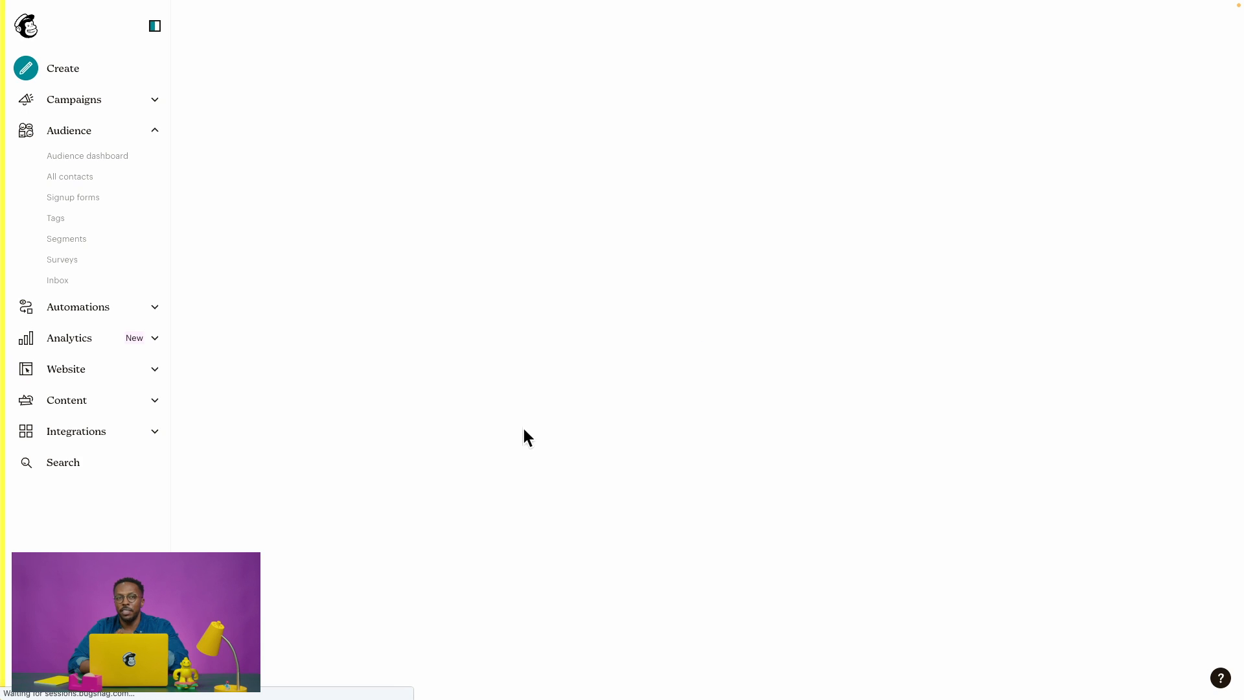
pyautogui.scroll(-1, 523, 429)
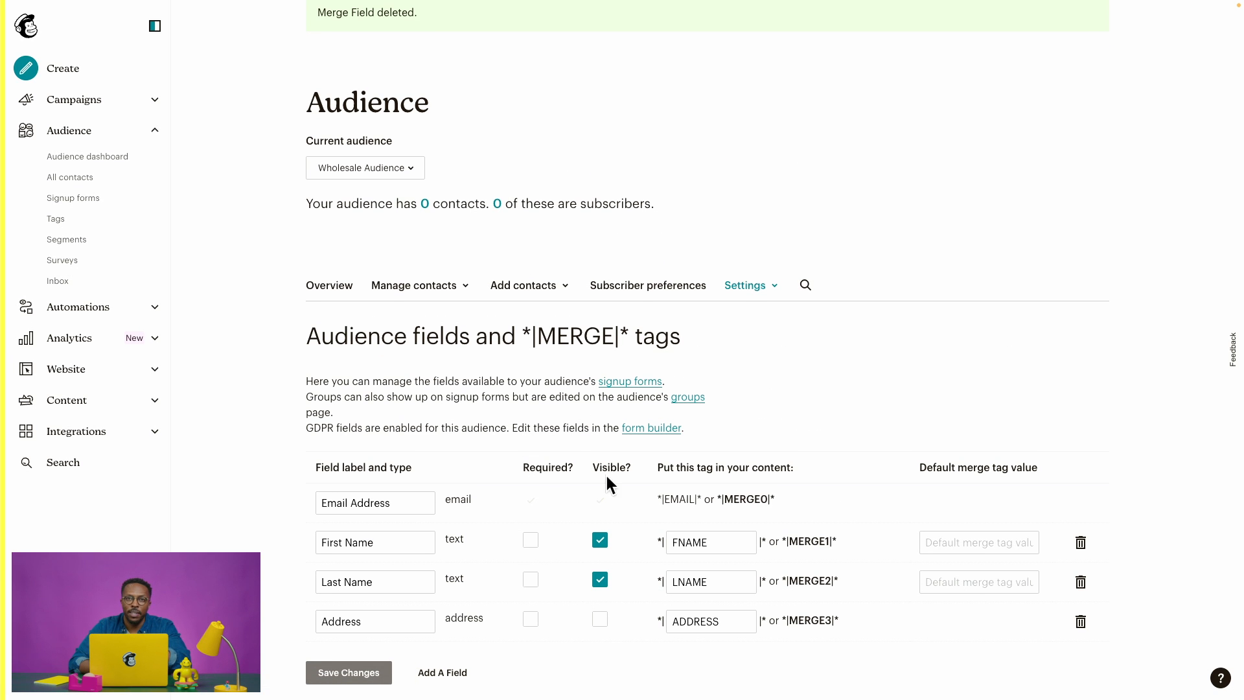
# Tick Required? on the First Name field.
pyautogui.click(531, 542)
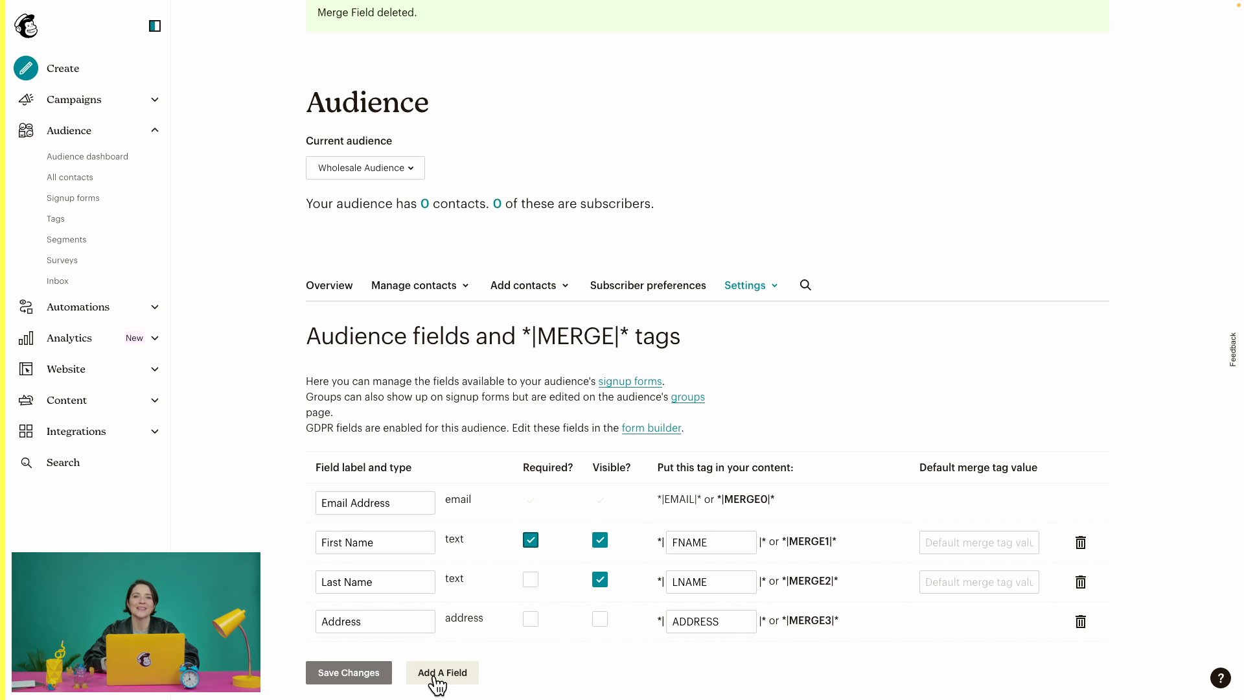
# Add a birthday-type field labelled 'Birthday' with MM / DD format and save the changes.
pyautogui.click(464, 677)
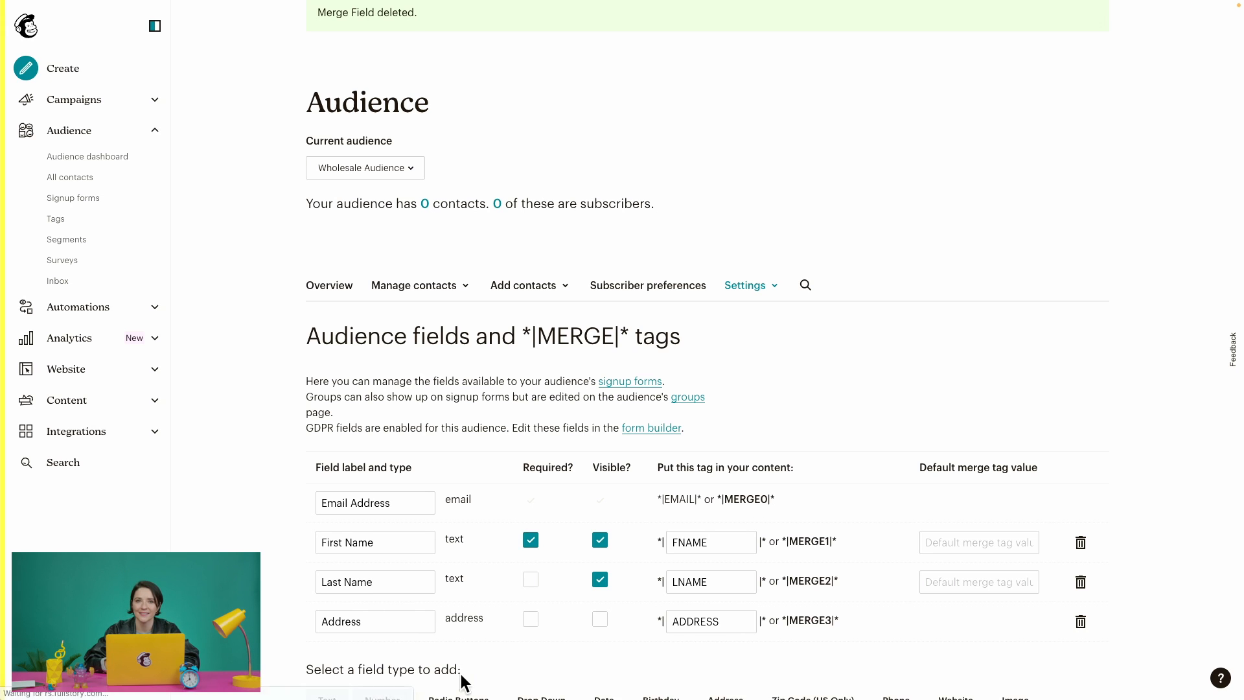
pyautogui.scroll(-1, 461, 677)
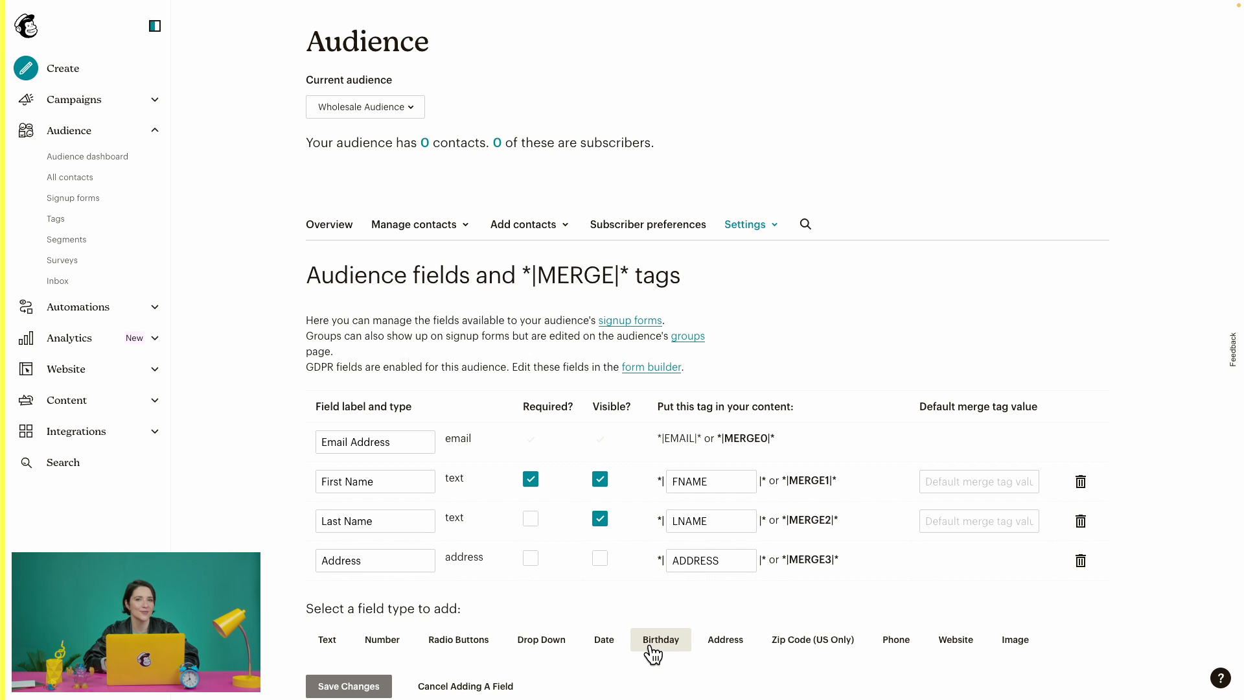
pyautogui.click(650, 645)
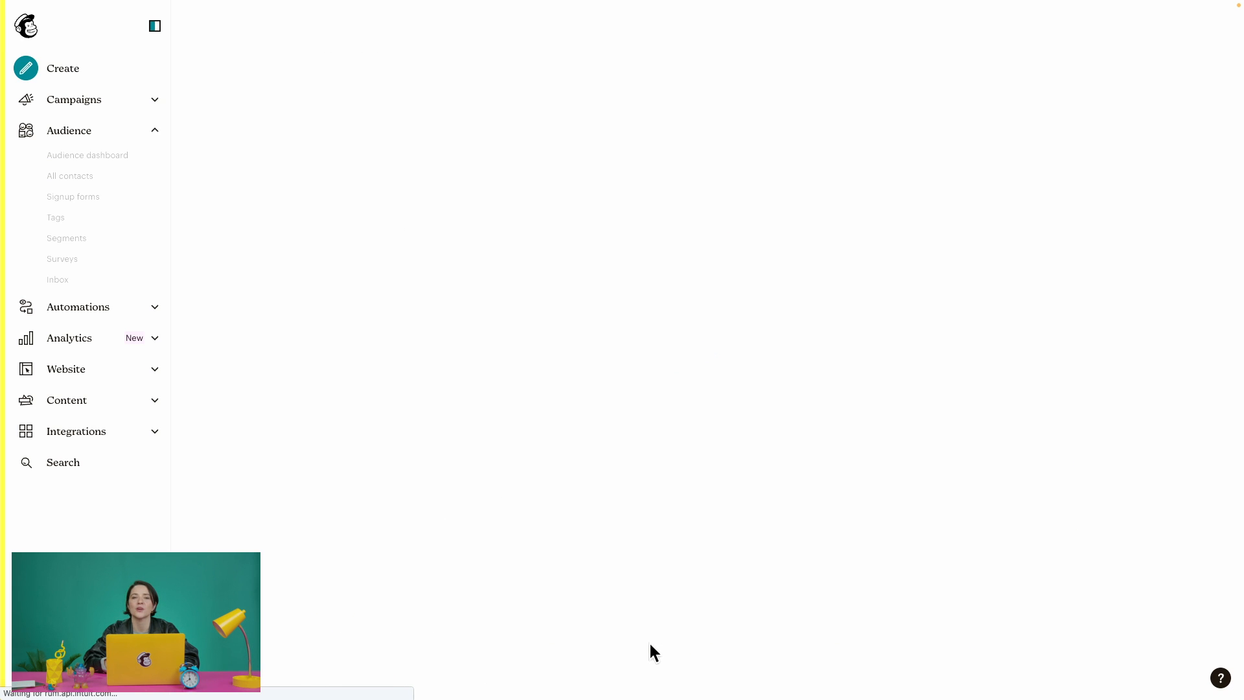
pyautogui.scroll(-1, 650, 643)
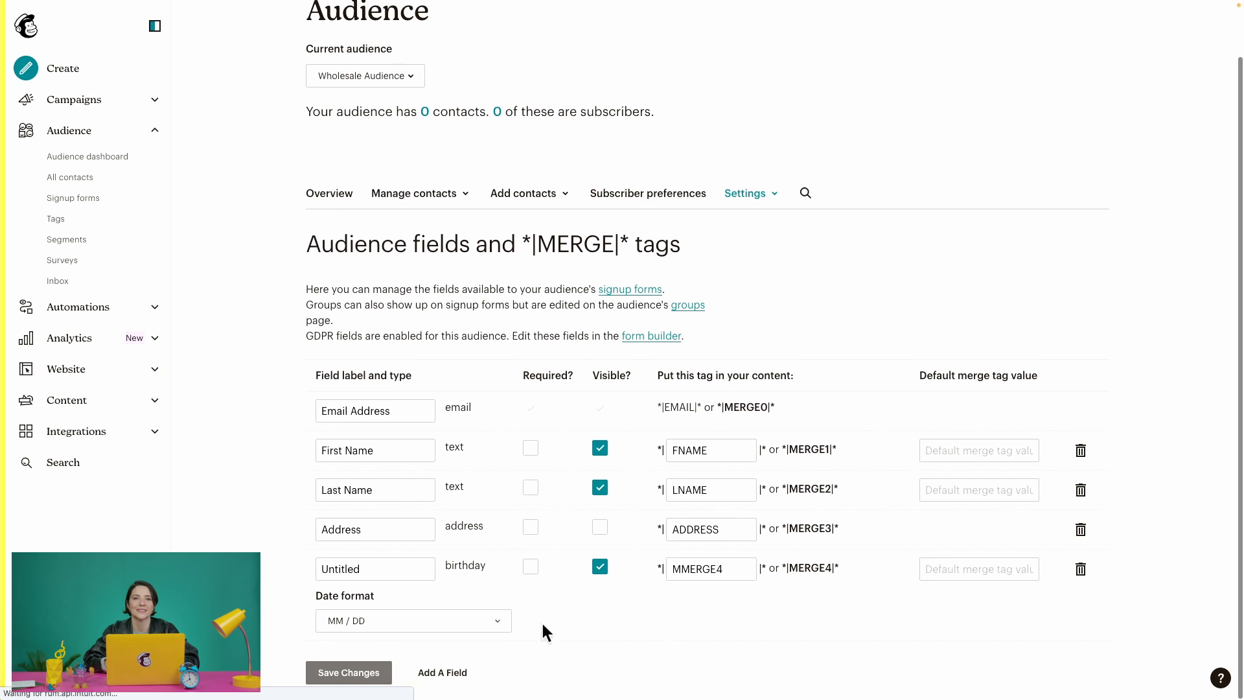
pyautogui.click(477, 639)
pyautogui.click(458, 637)
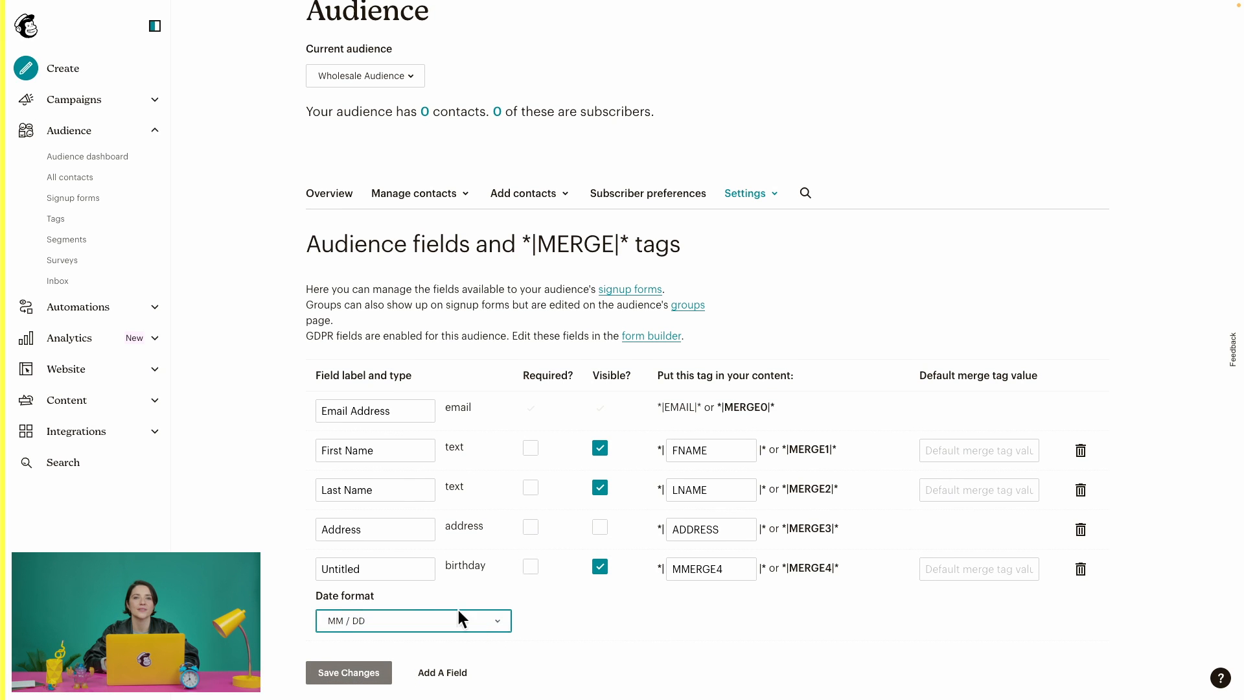
pyautogui.doubleClick(402, 568)
pyautogui.write('Birthday')
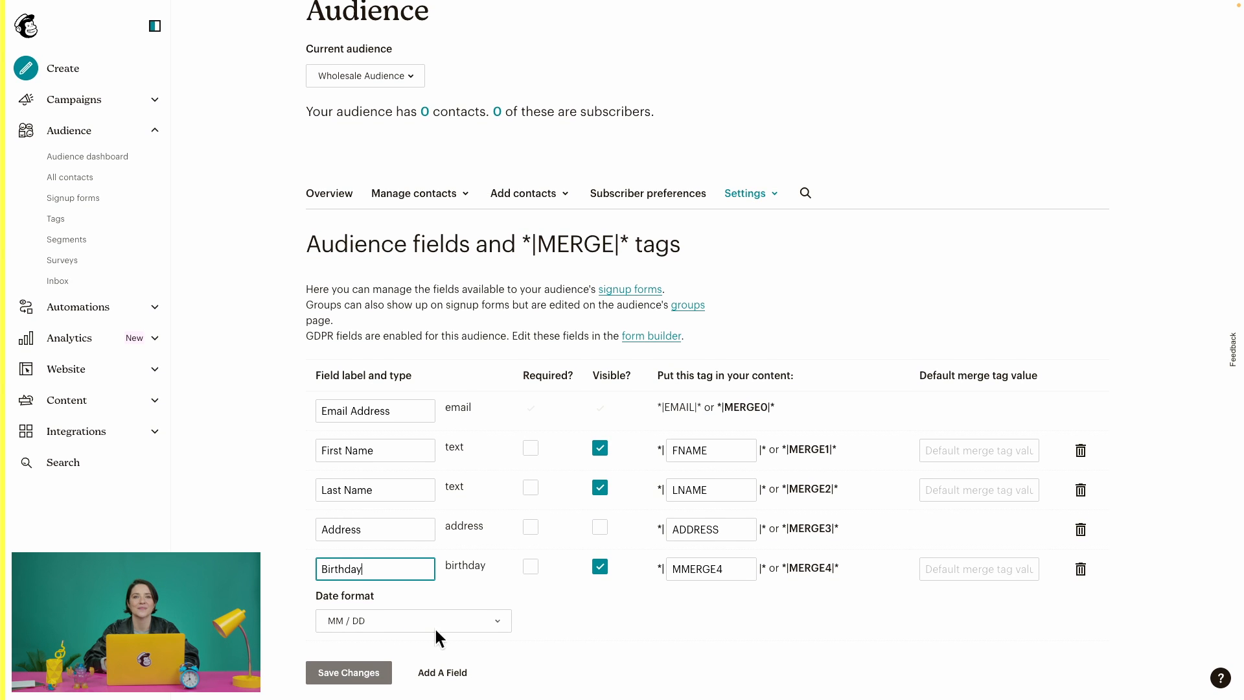
pyautogui.click(359, 674)
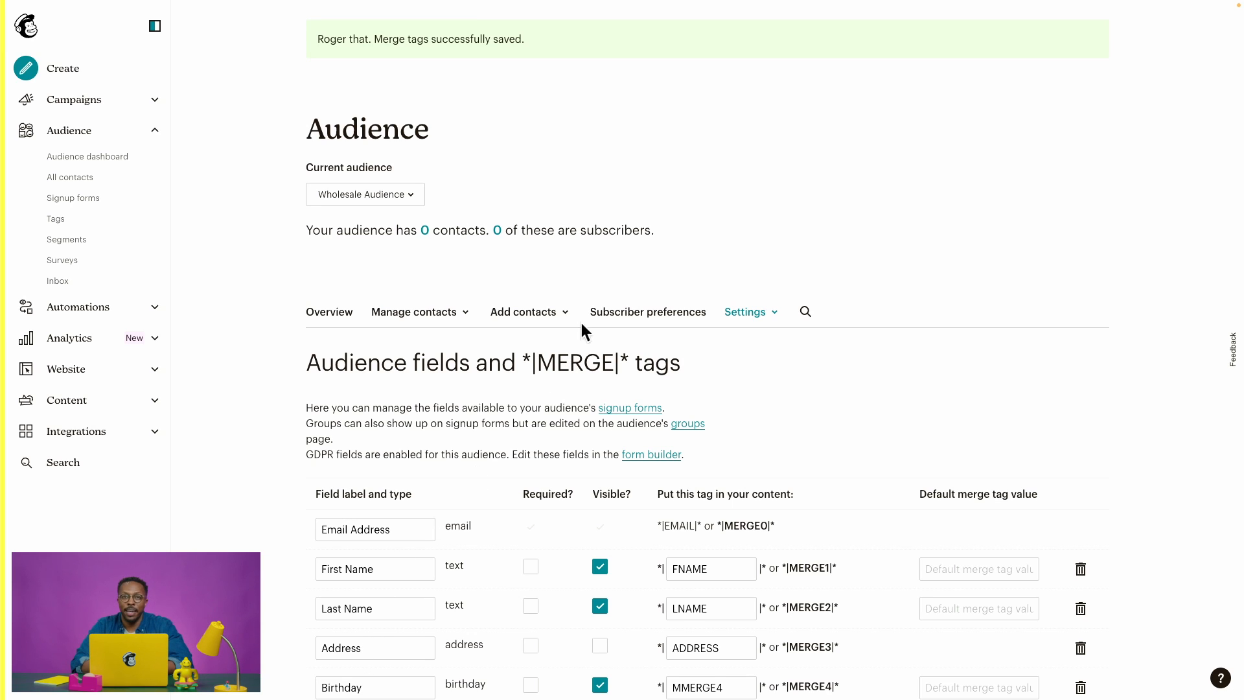
# Open the Add a subscriber form and tick 'This person gave me permission to email them'.
pyautogui.click(547, 315)
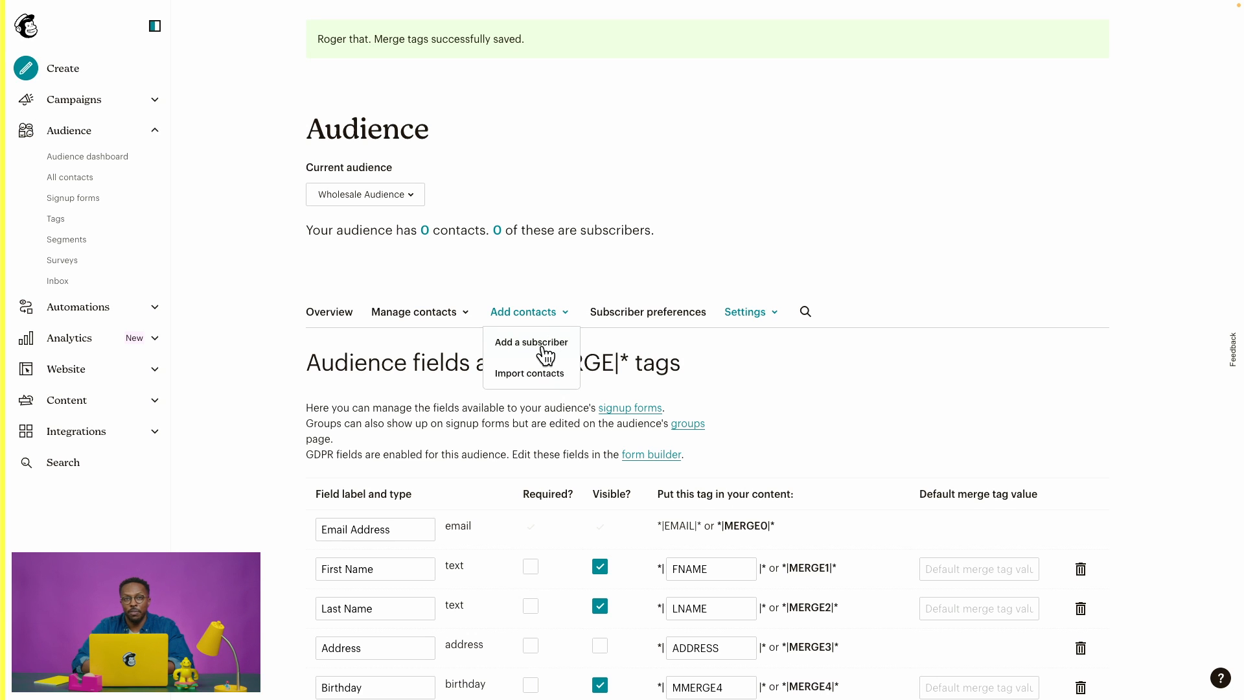
pyautogui.click(539, 344)
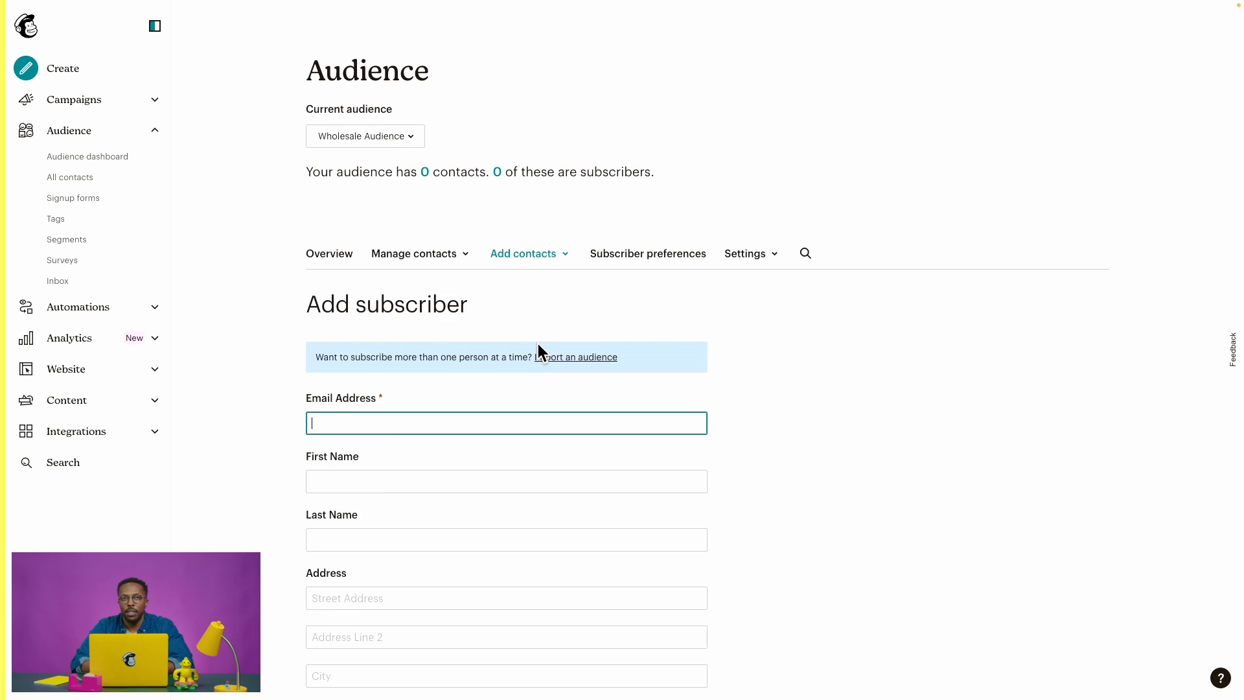
pyautogui.scroll(-3, 537, 343)
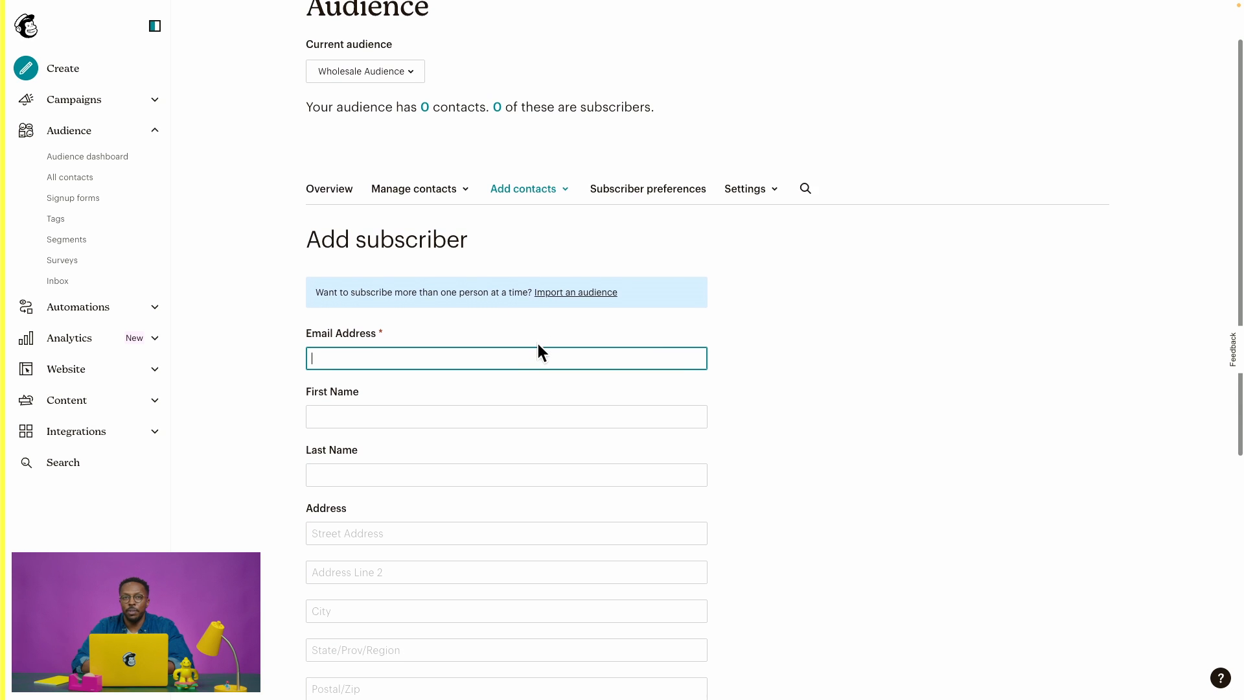
pyautogui.scroll(-1, 537, 343)
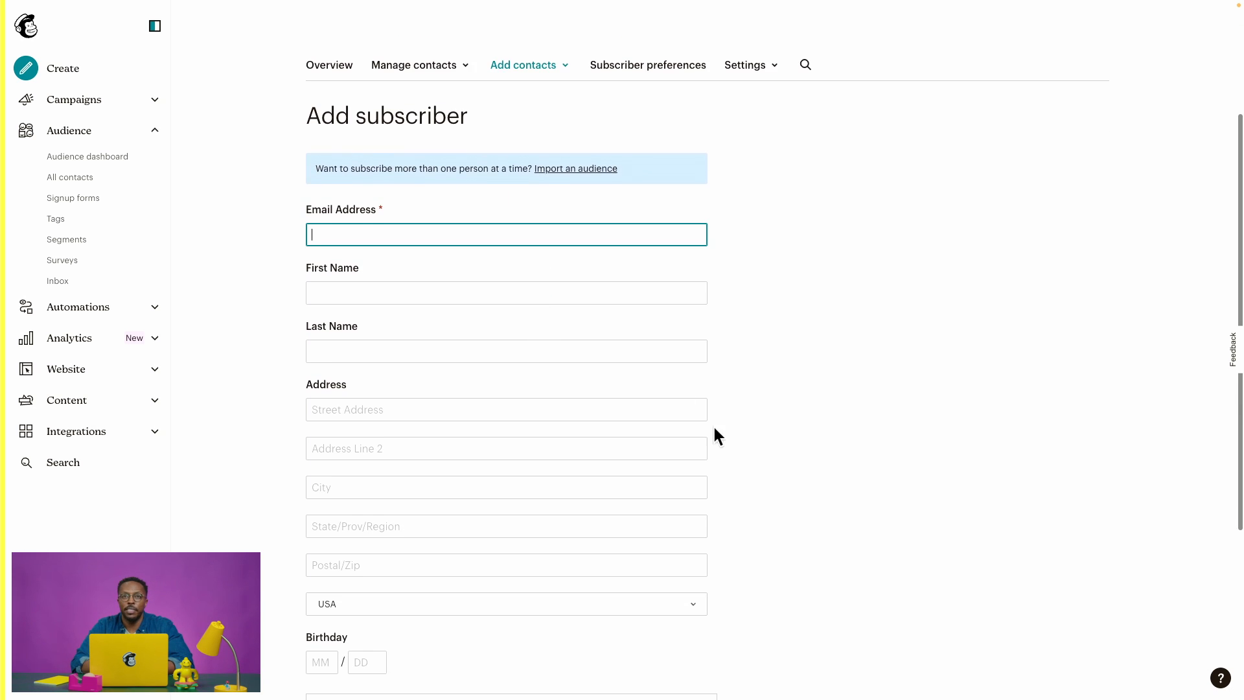
pyautogui.scroll(-1, 714, 426)
pyautogui.scroll(-1, 752, 484)
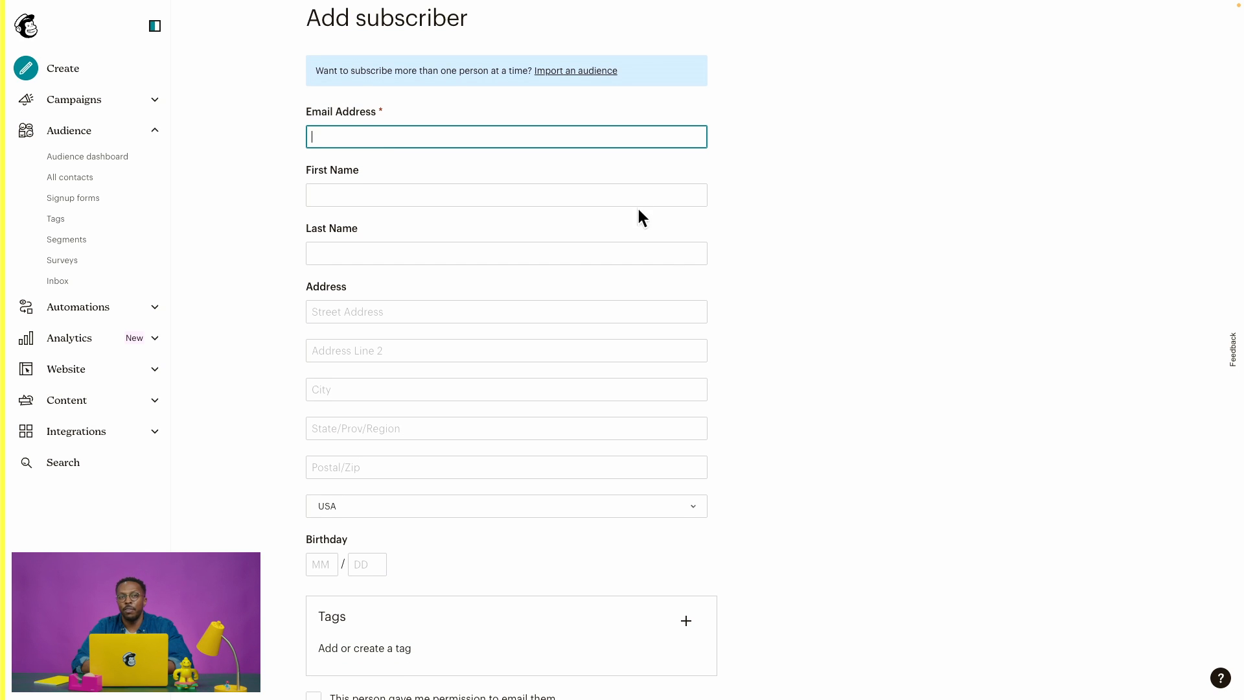
pyautogui.scroll(-3, 744, 408)
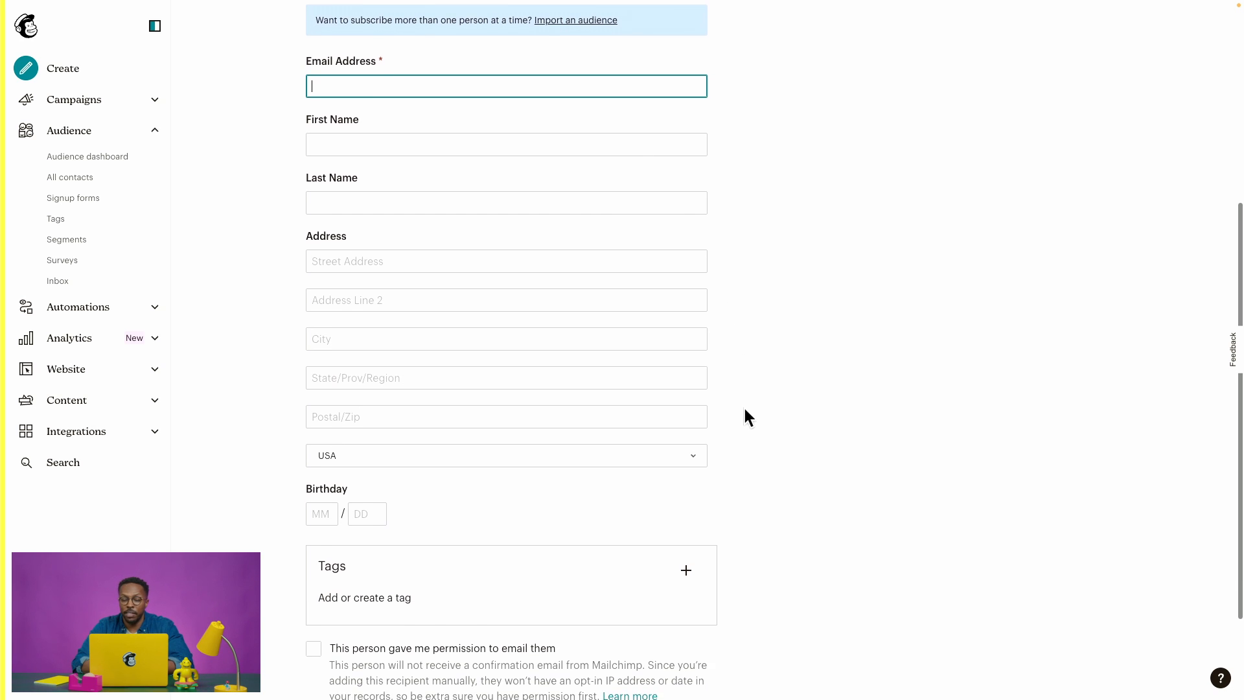
pyautogui.scroll(-1, 744, 408)
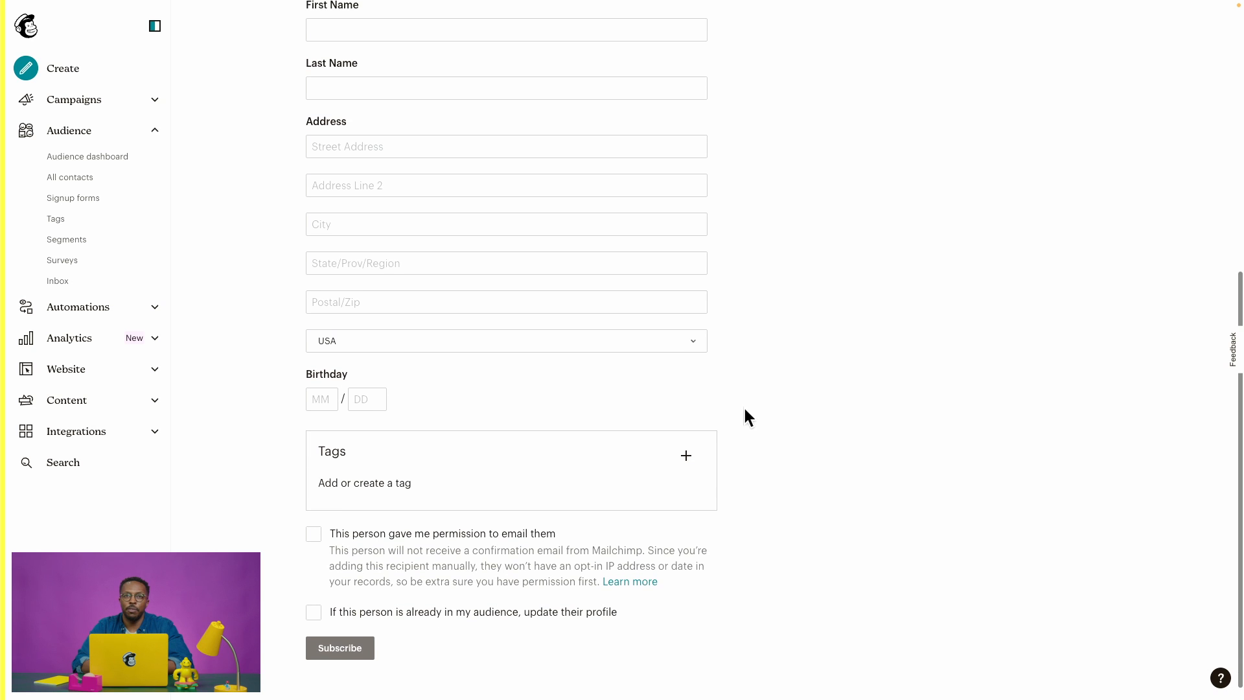
pyautogui.scroll(1, 744, 402)
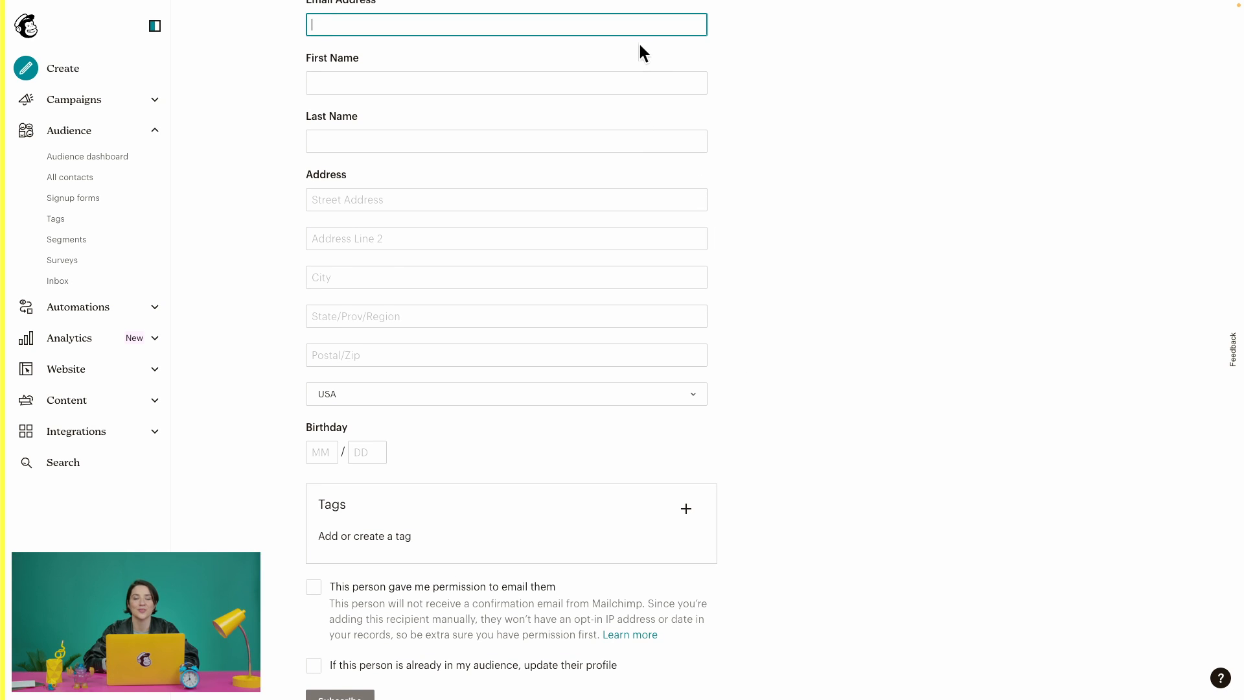
pyautogui.scroll(-1, 741, 366)
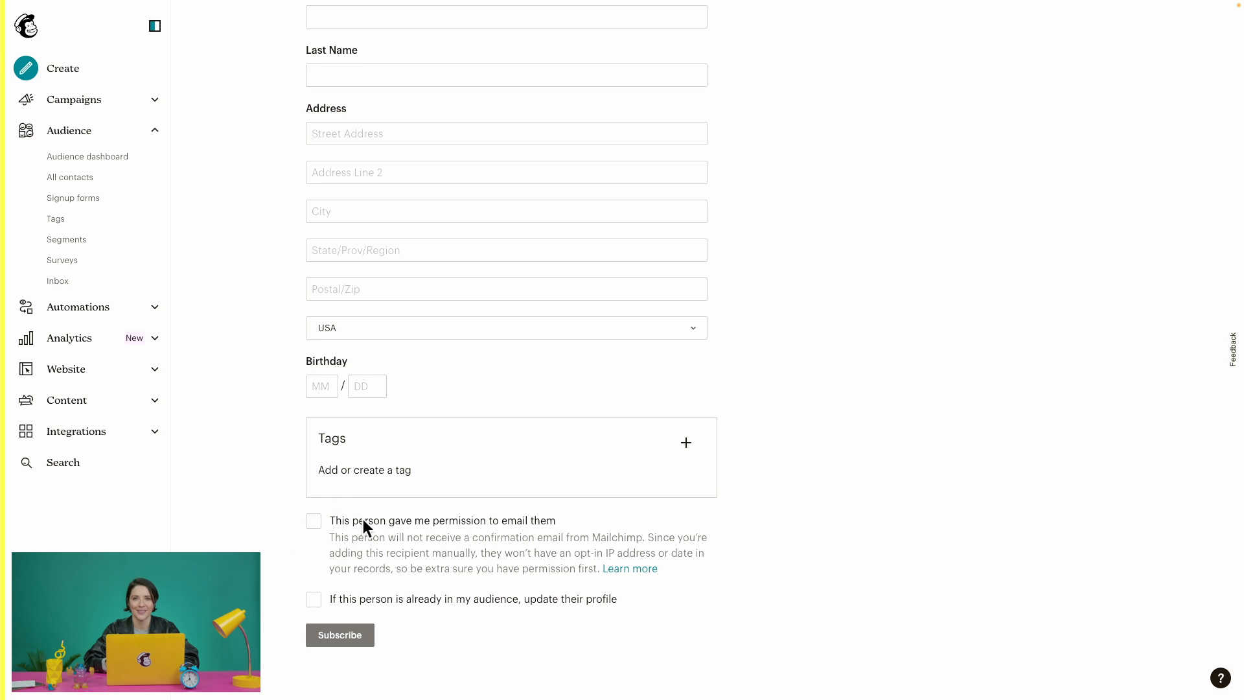
pyautogui.click(314, 522)
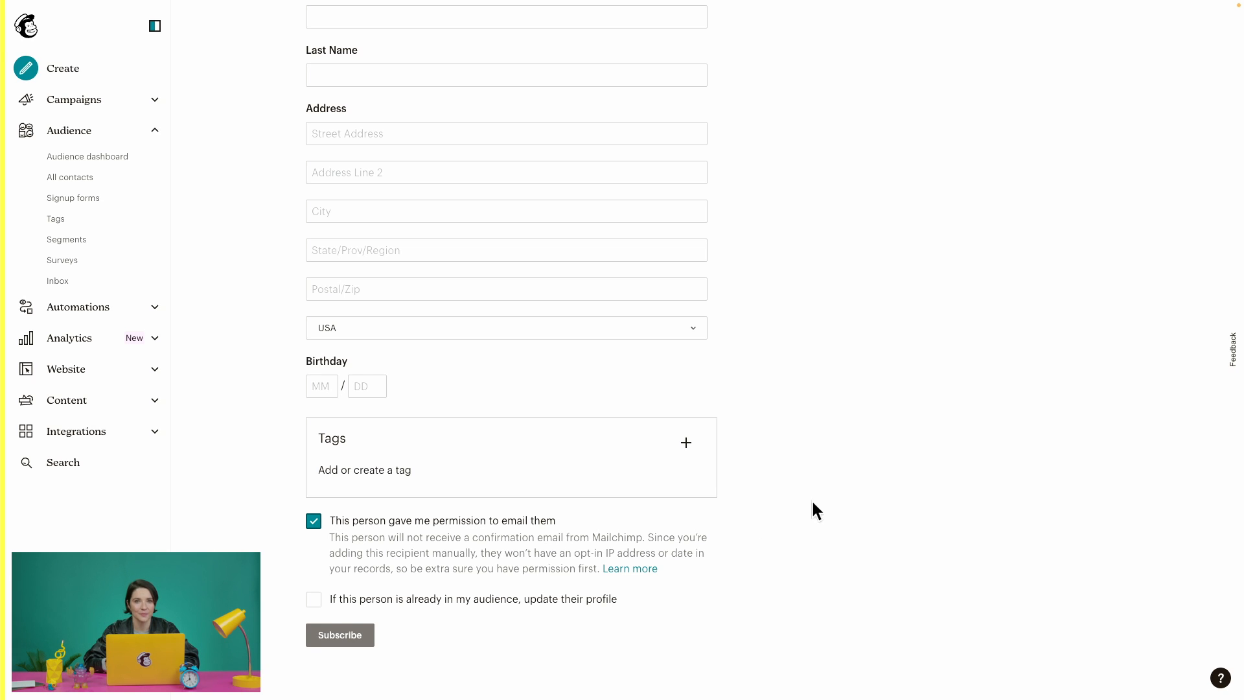
pyautogui.scroll(4, 813, 502)
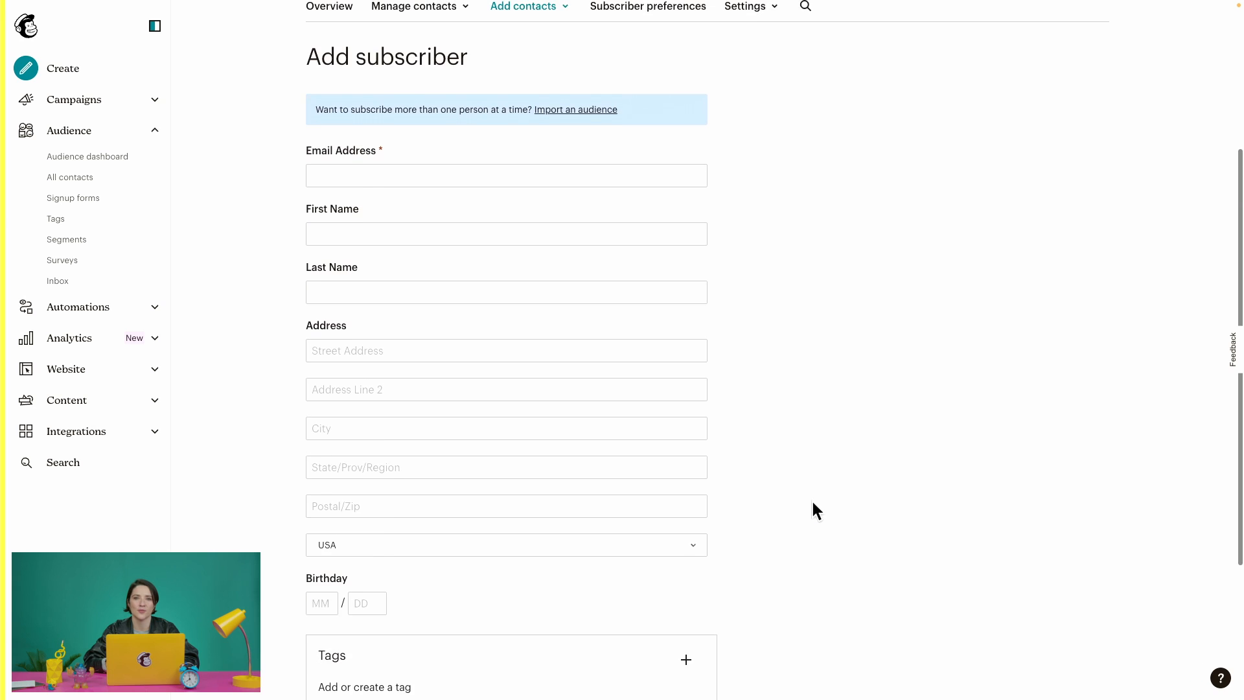
pyautogui.scroll(3, 813, 503)
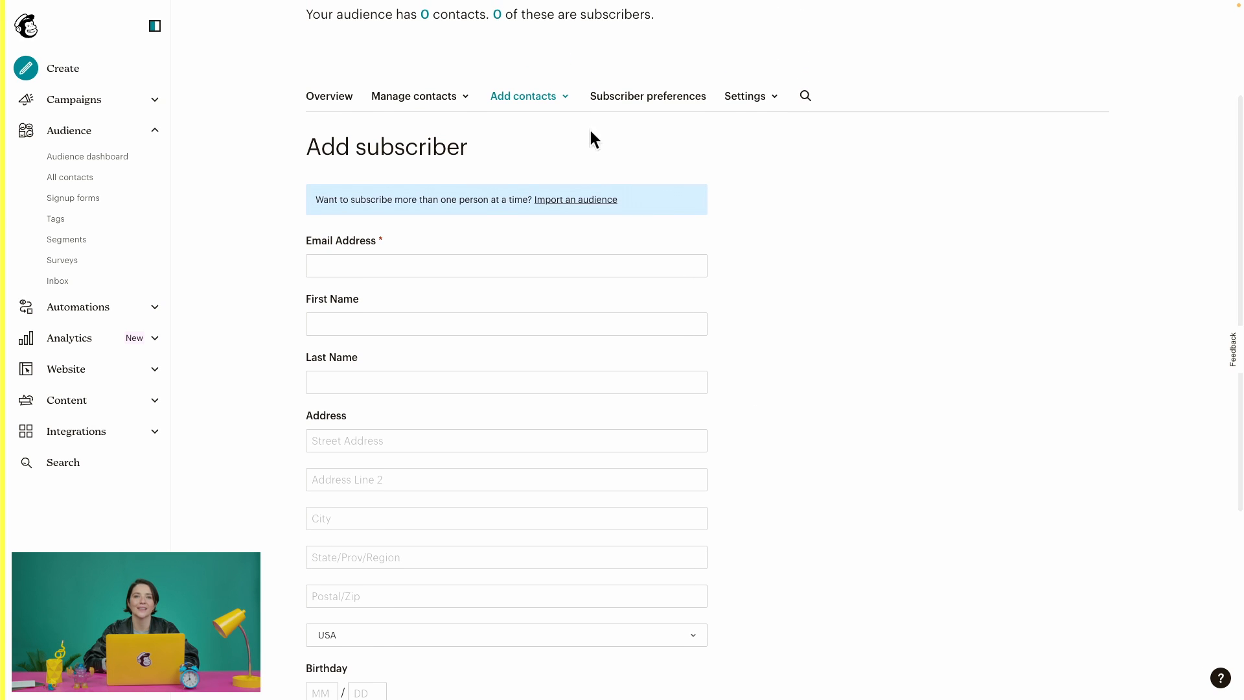
# Start an Import contacts session and choose the 'Upload a file' CSV method.
pyautogui.click(547, 97)
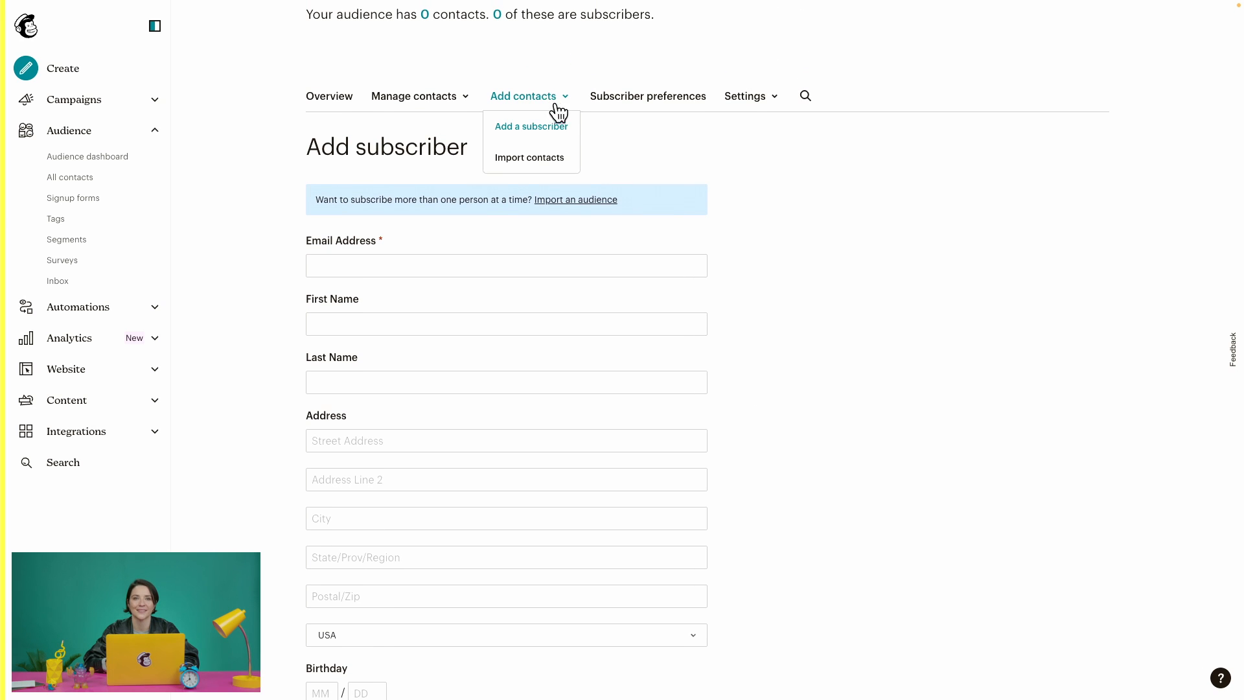
pyautogui.click(550, 164)
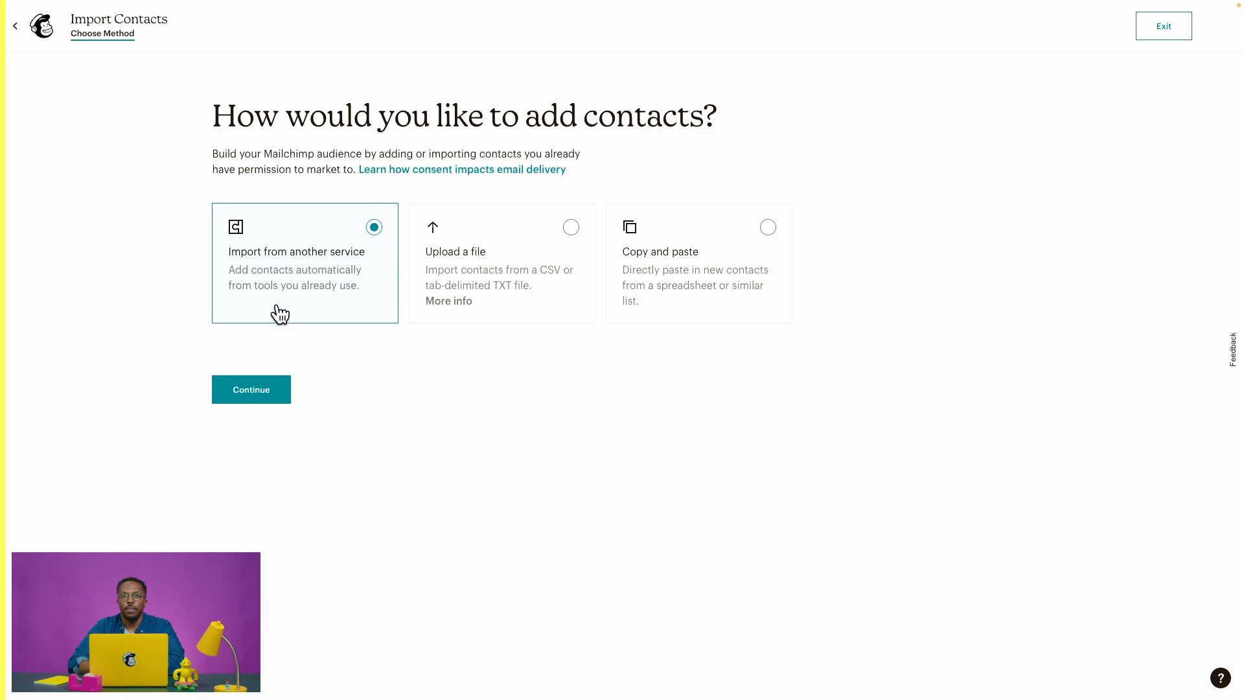
pyautogui.click(524, 304)
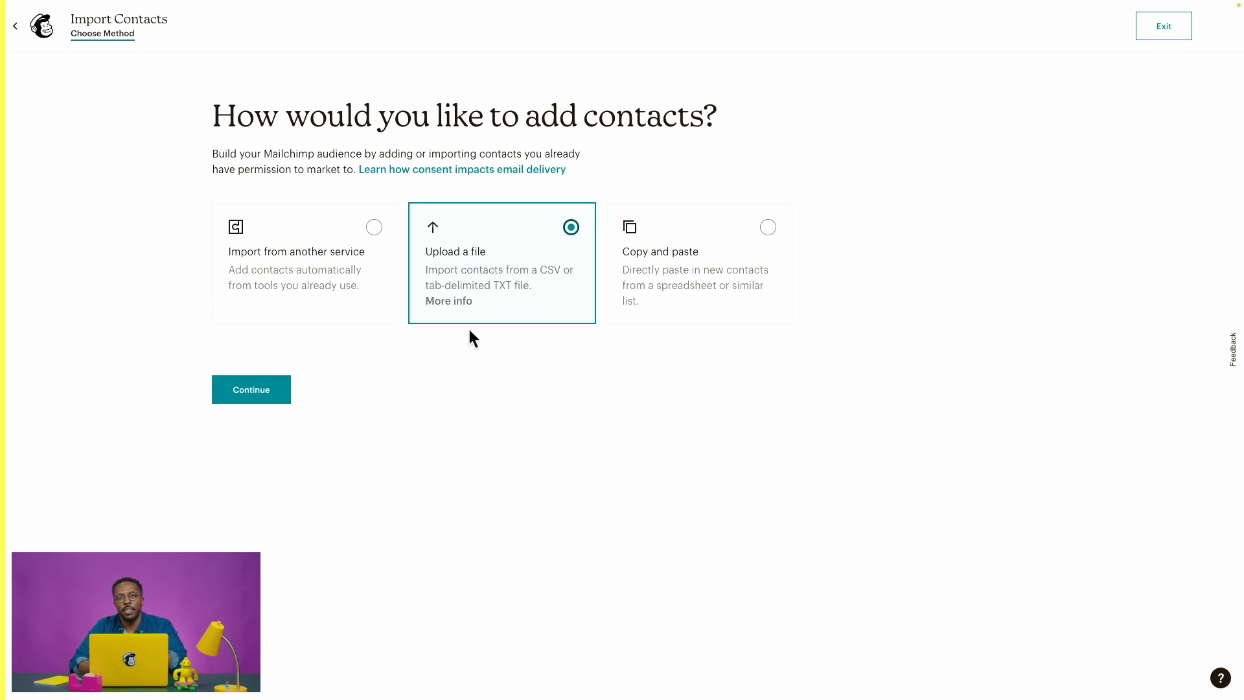
# Upload Wholesale Audience CSV.csv from the Desktop as the contacts file to import.
pyautogui.click(273, 389)
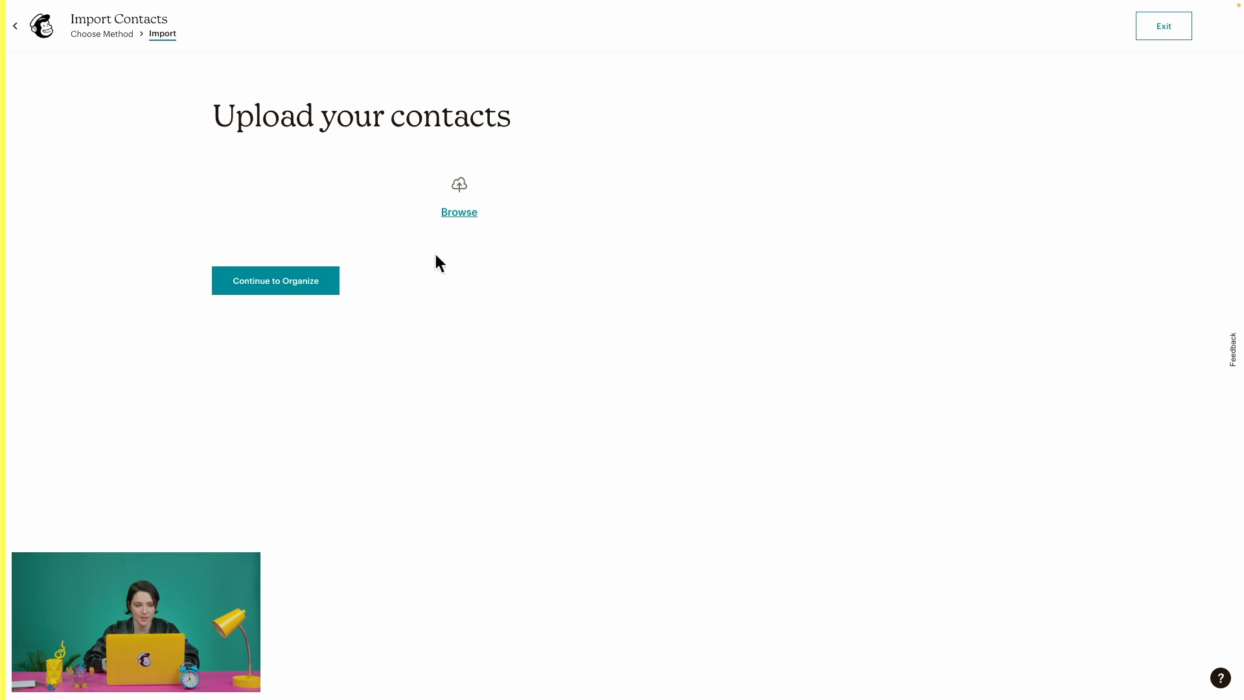
pyautogui.click(459, 210)
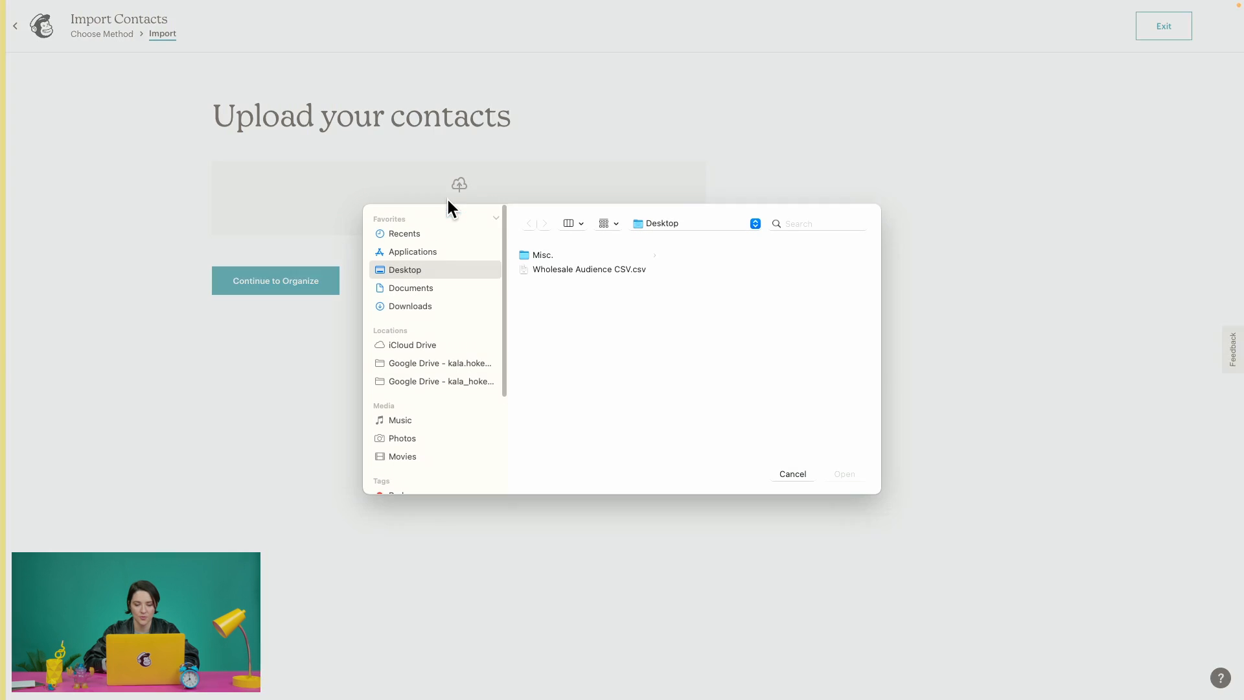
pyautogui.click(557, 270)
pyautogui.click(839, 475)
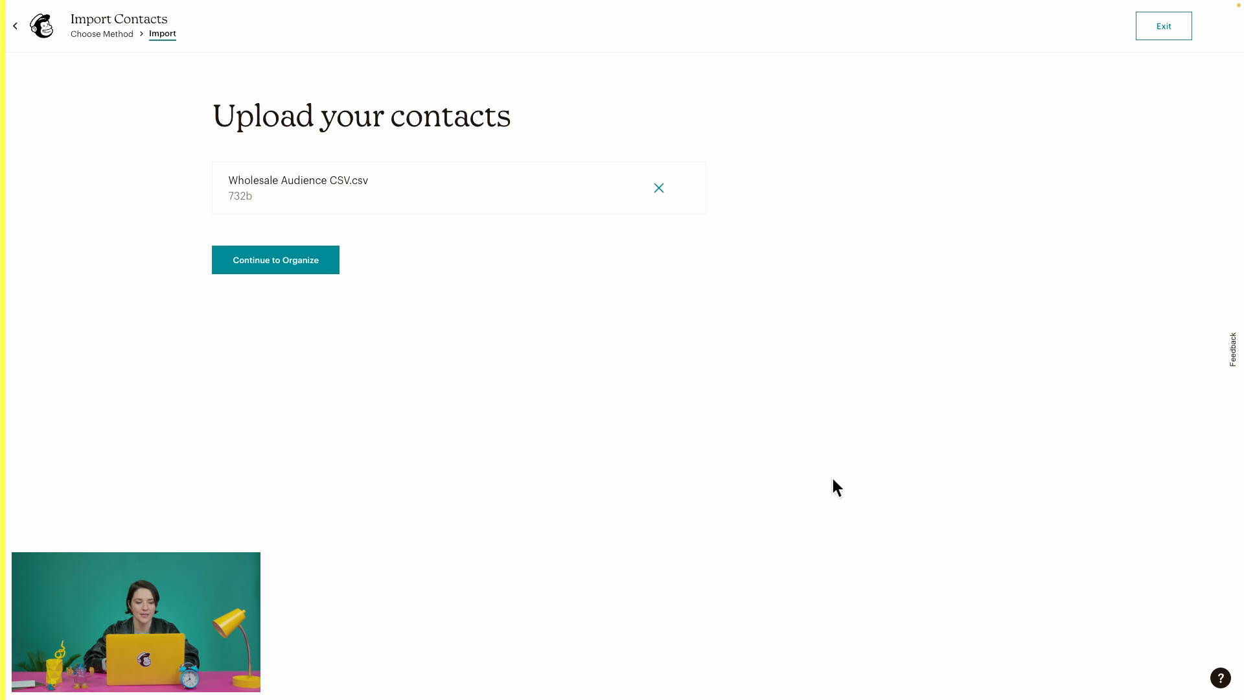
pyautogui.click(310, 264)
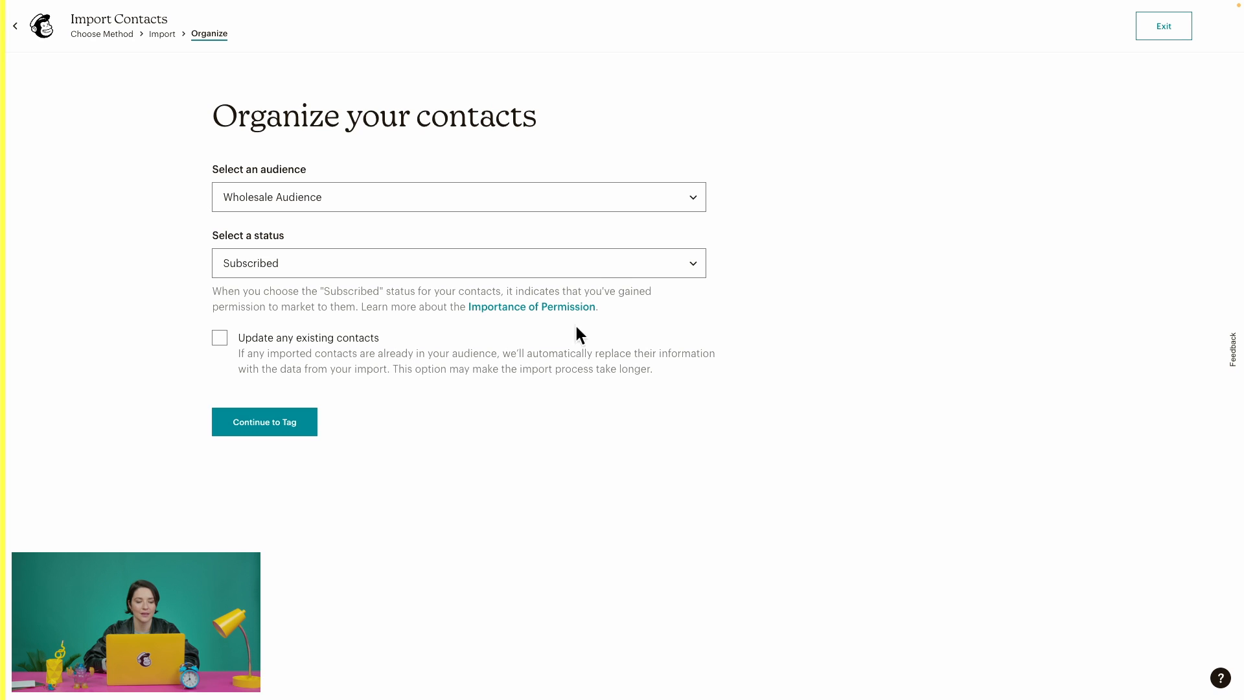
# Import into Wholesale Audience as Subscribed, with 'Update any existing contacts' turned on.
pyautogui.click(624, 200)
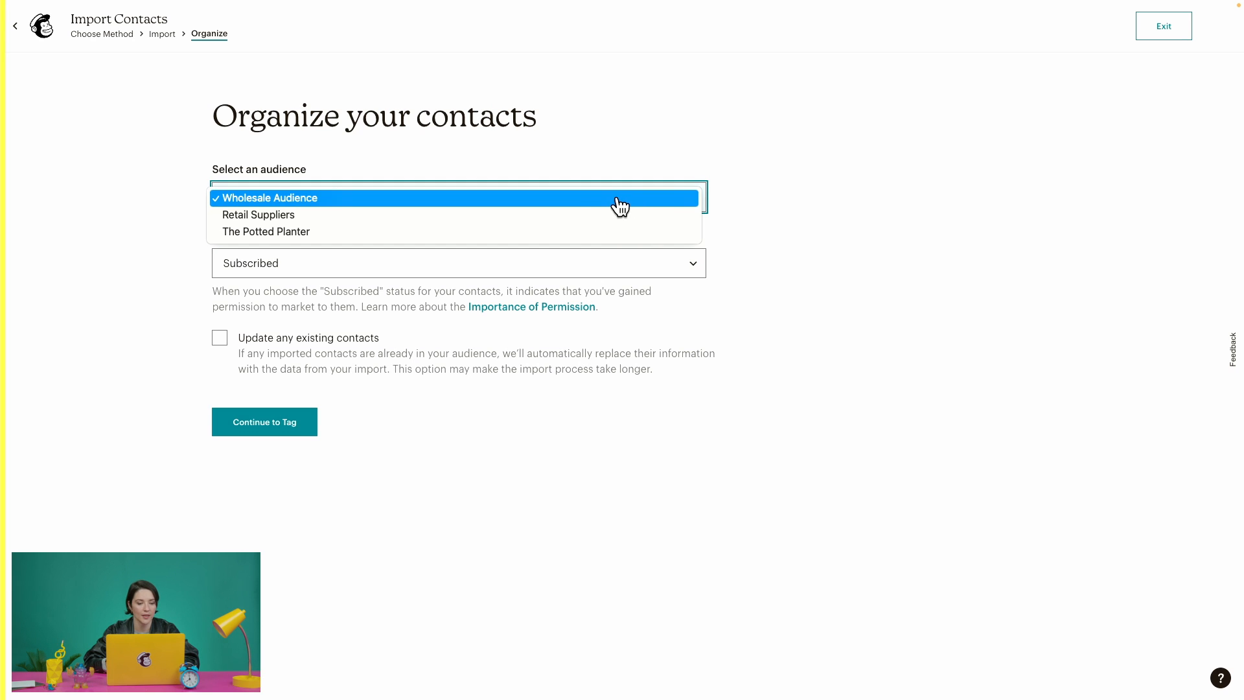
pyautogui.click(598, 202)
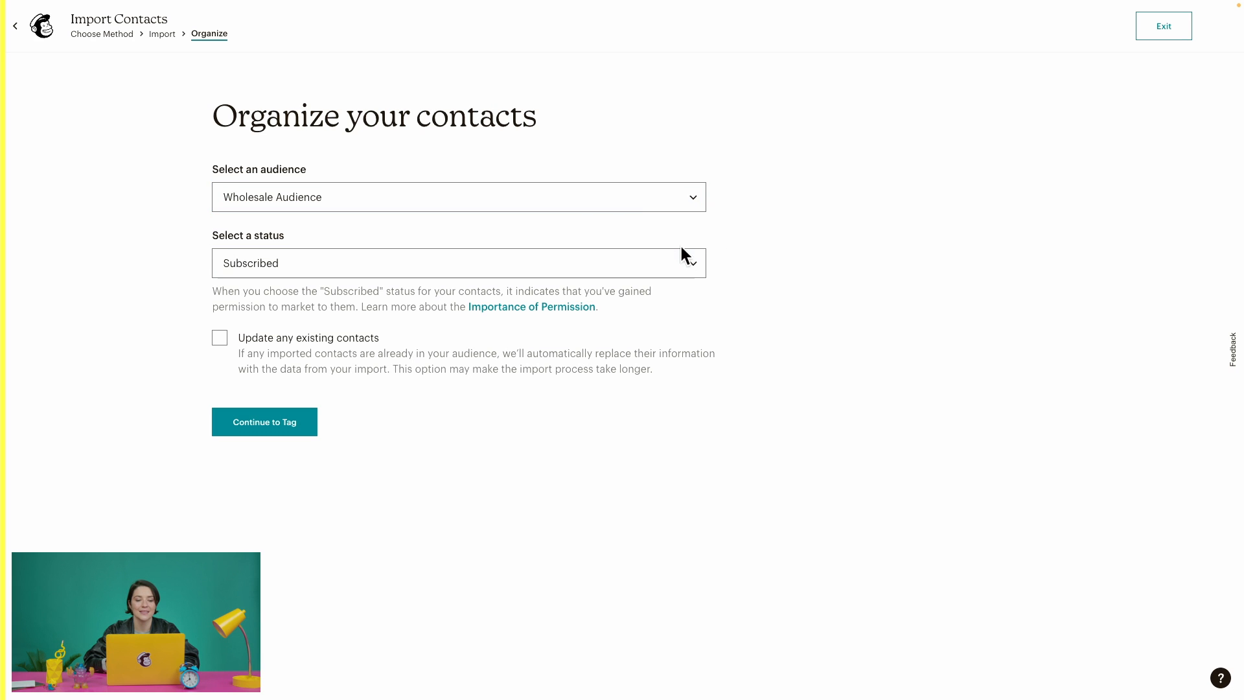
pyautogui.click(674, 263)
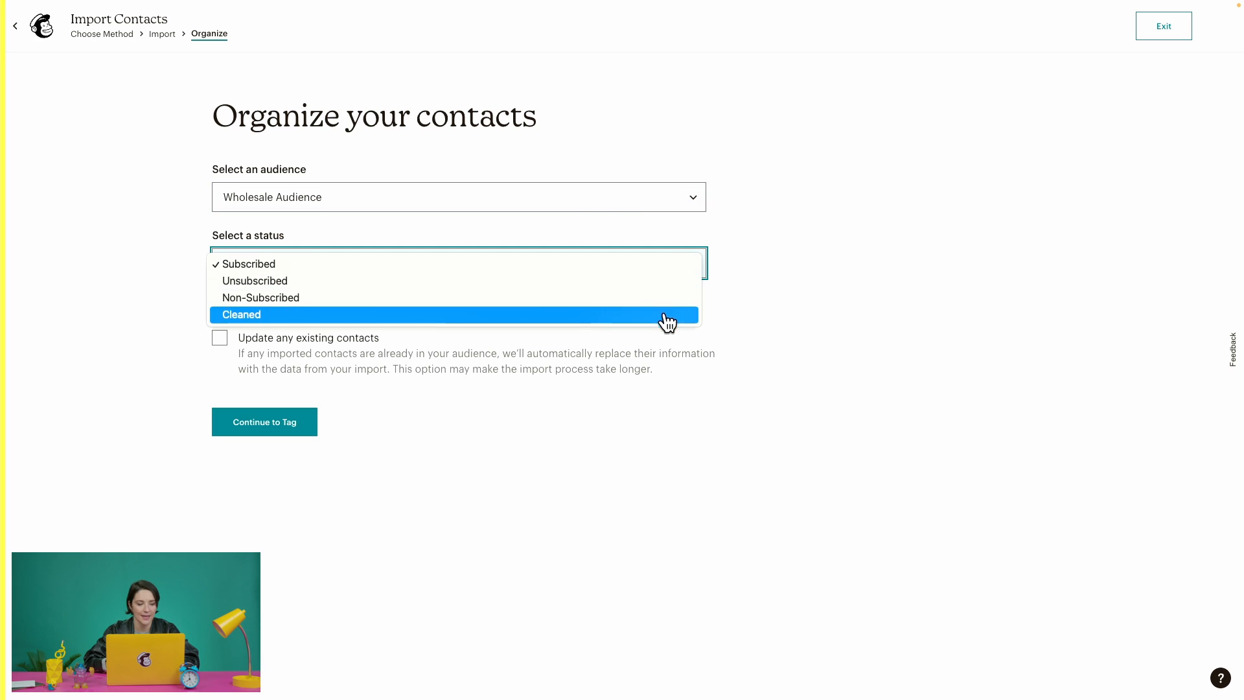
pyautogui.click(667, 274)
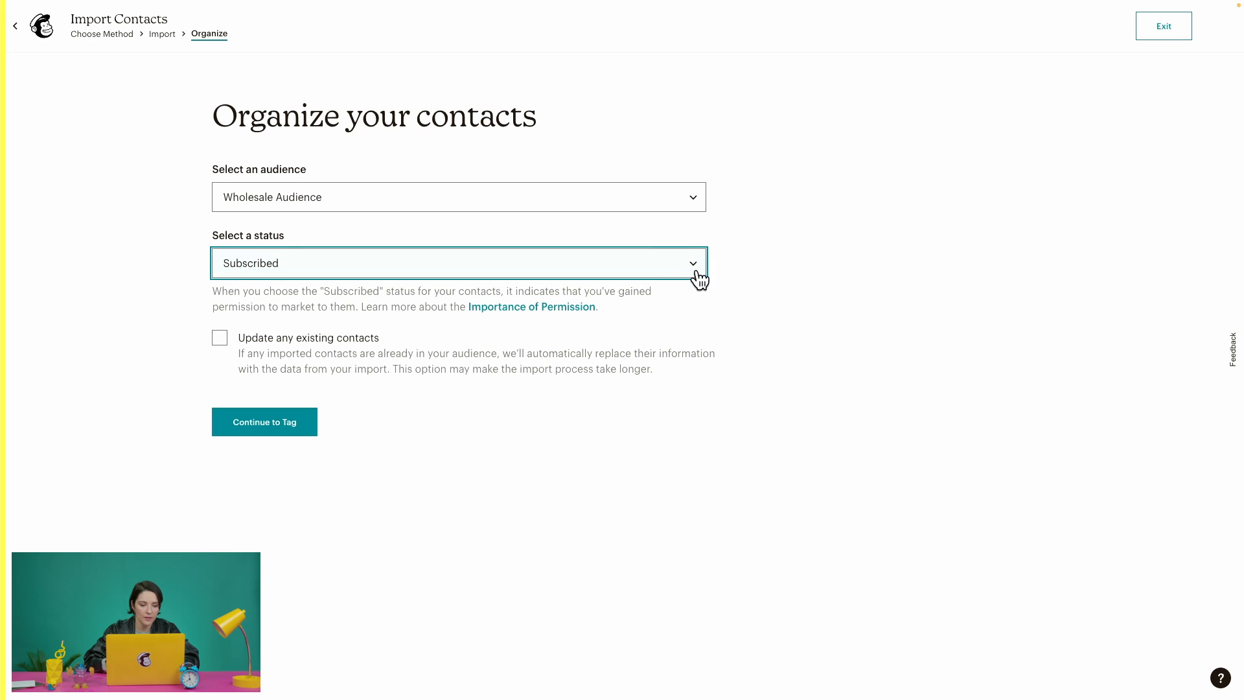
pyautogui.click(756, 289)
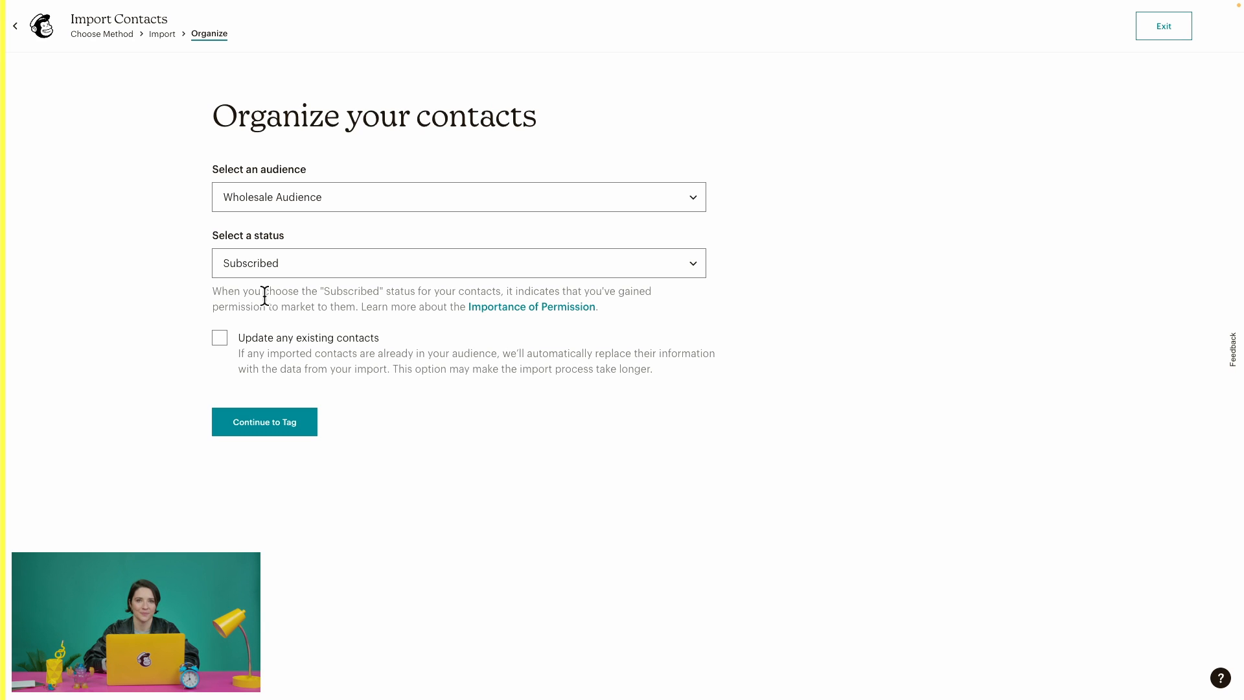
pyautogui.click(220, 340)
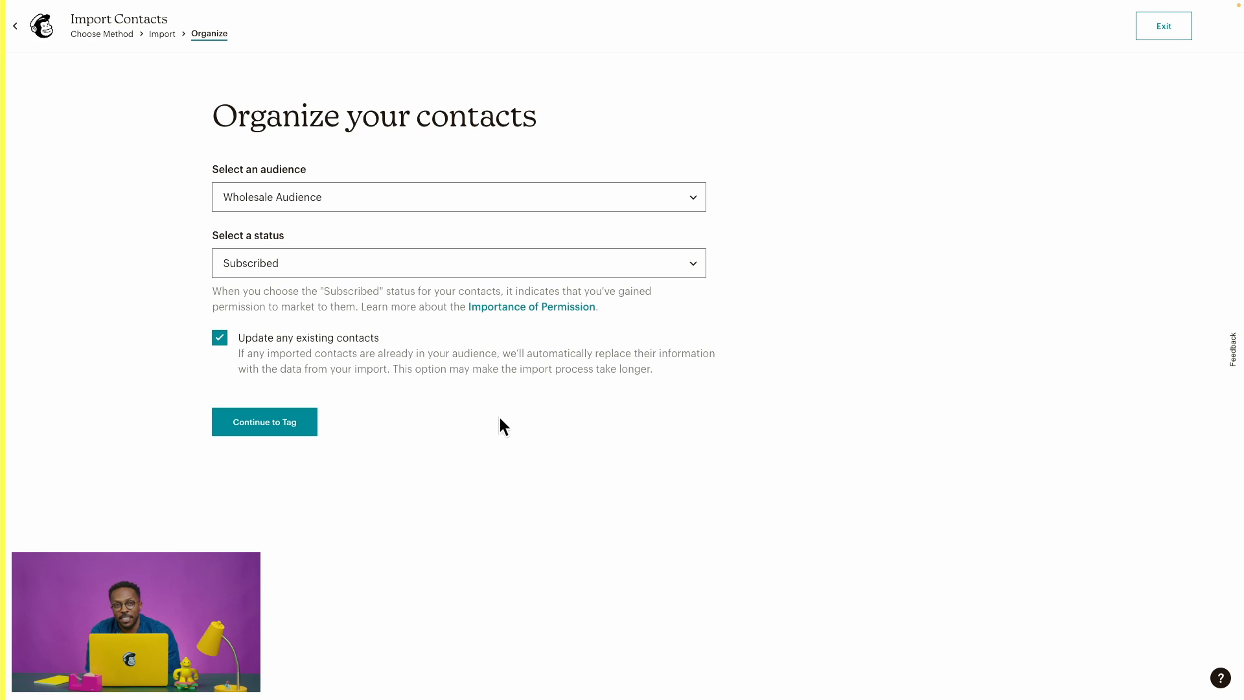
pyautogui.click(308, 431)
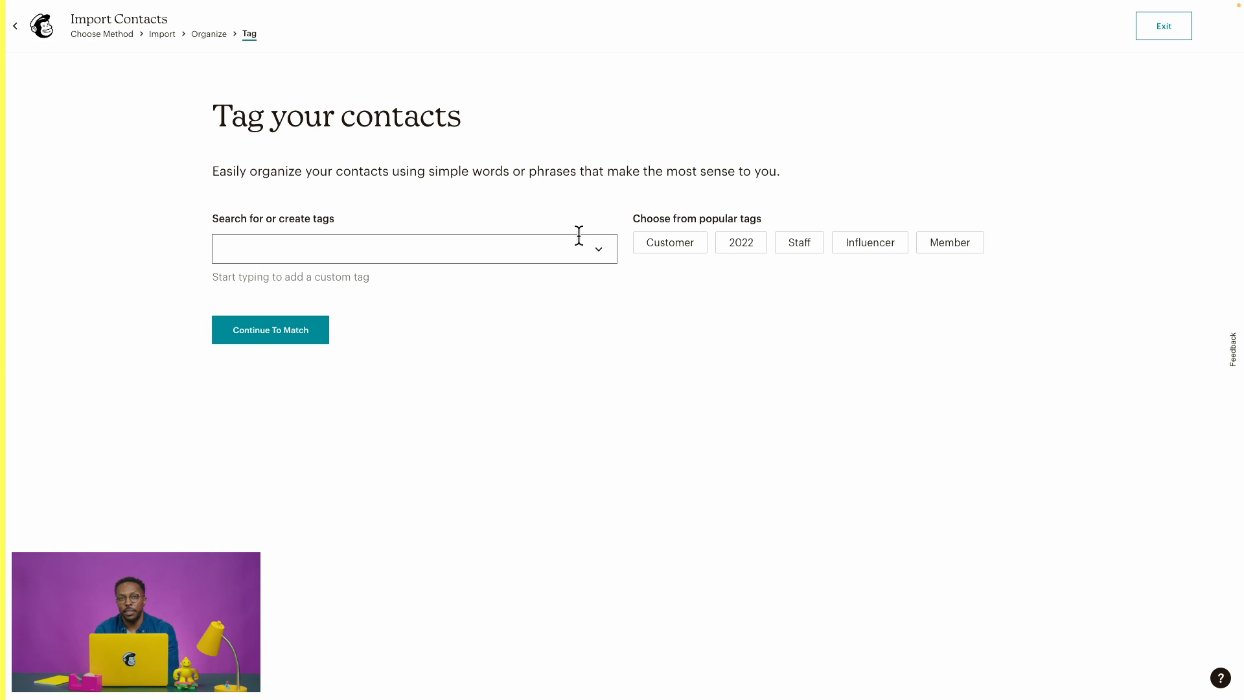
# Create a new 'Best Buyers' tag and apply it to all imported contacts.
pyautogui.click(601, 243)
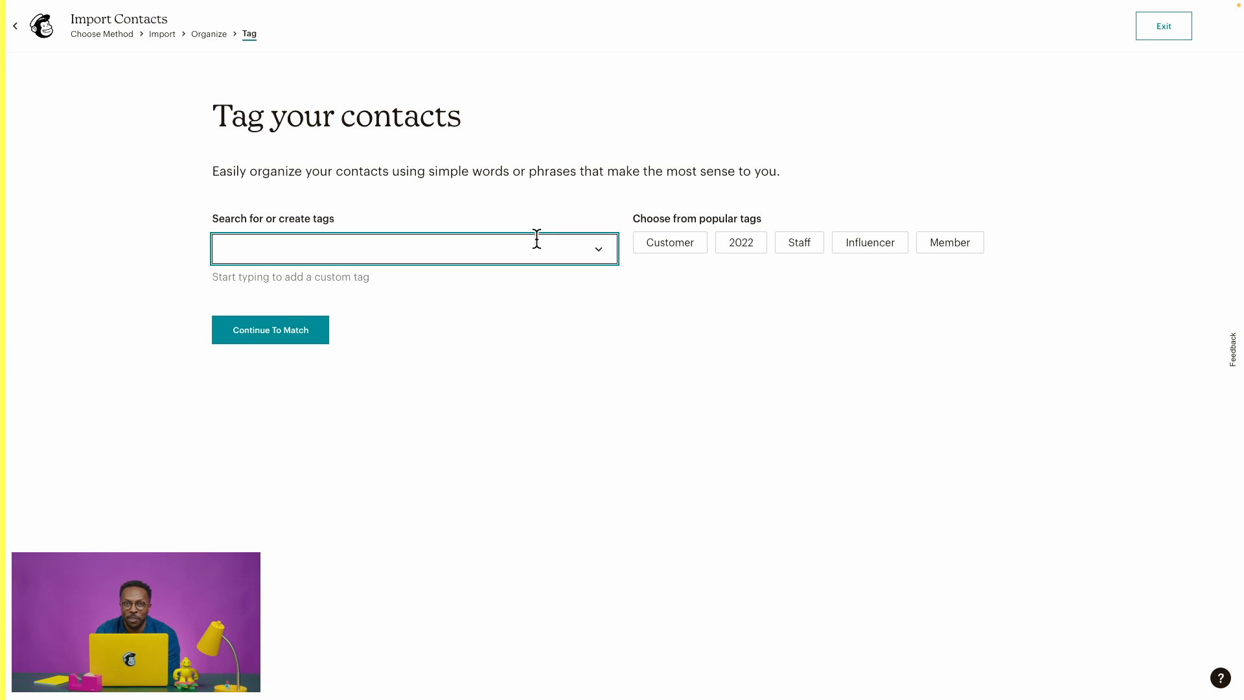
pyautogui.write('Best')
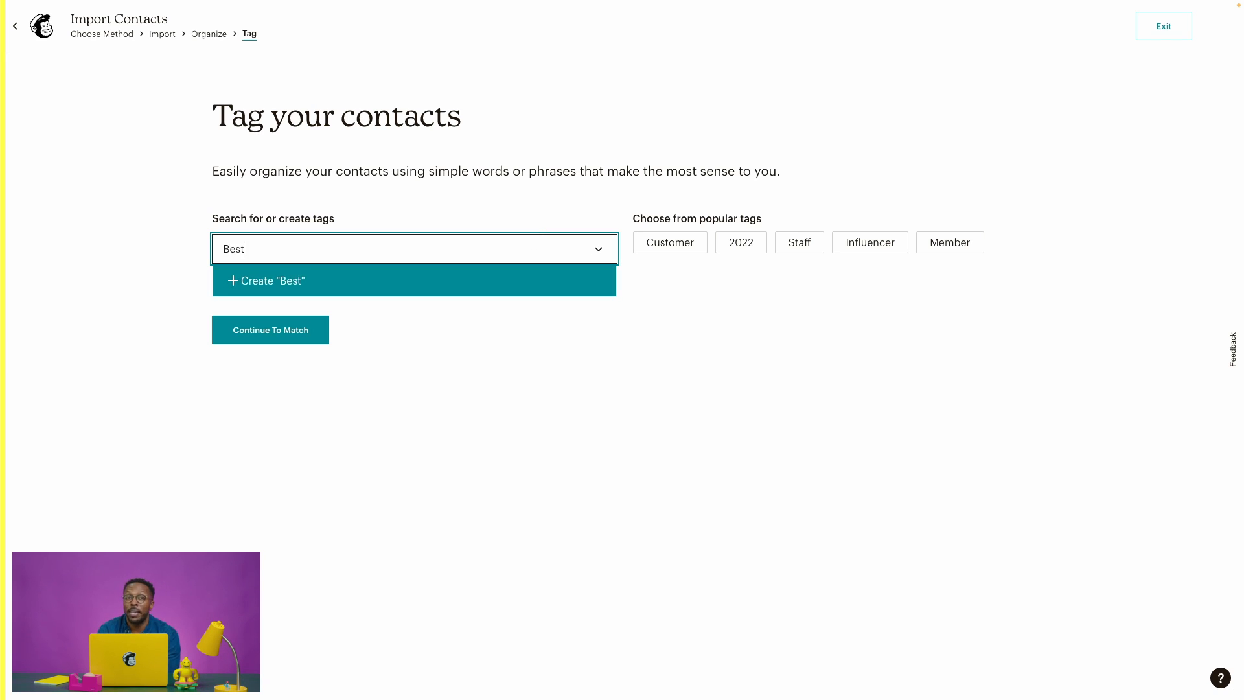
pyautogui.write(' Buyers')
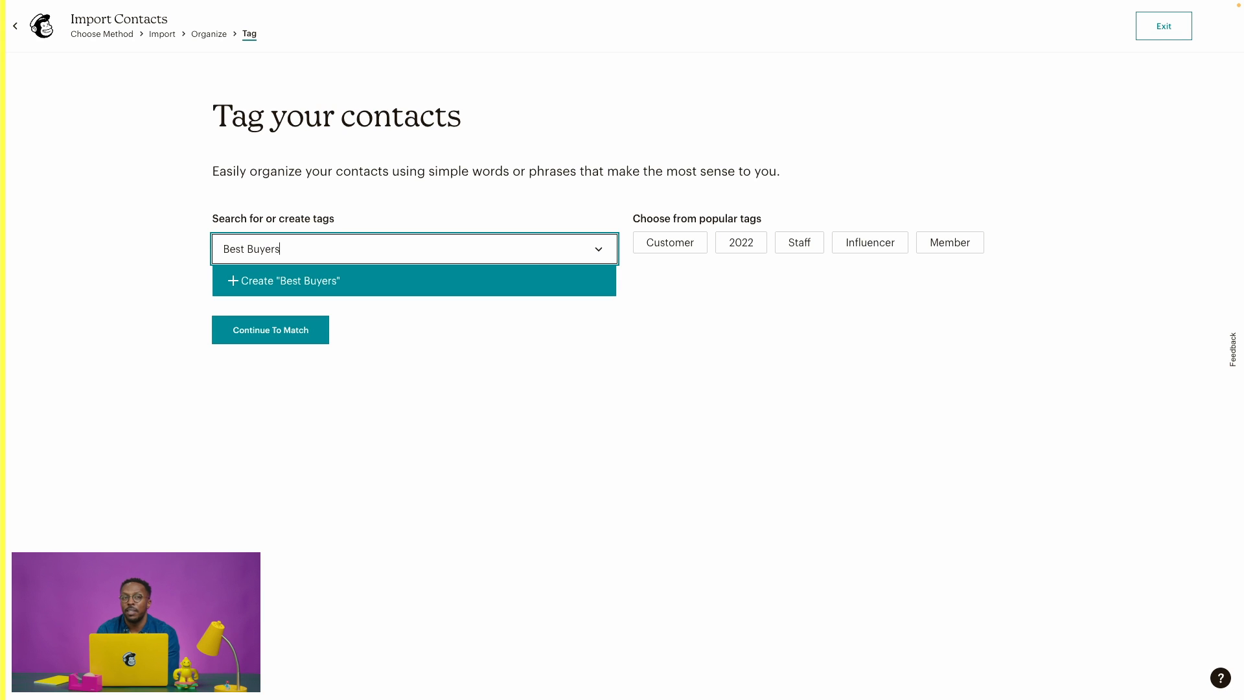
pyautogui.click(517, 284)
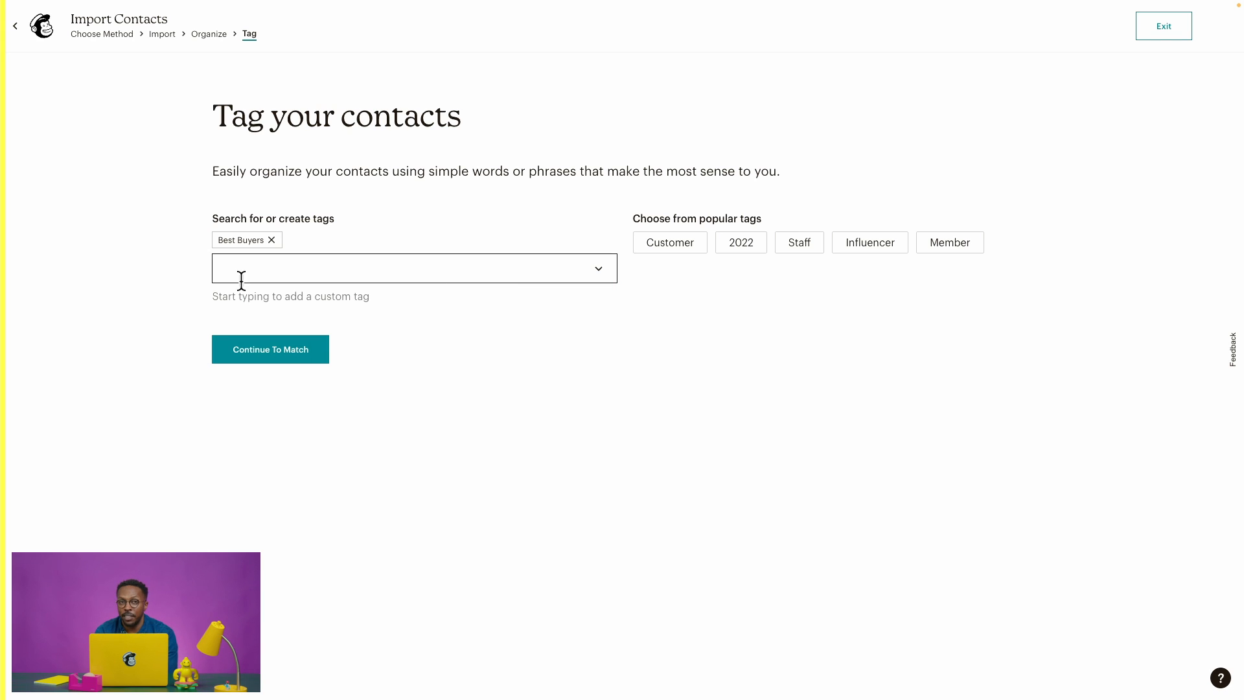
pyautogui.click(298, 352)
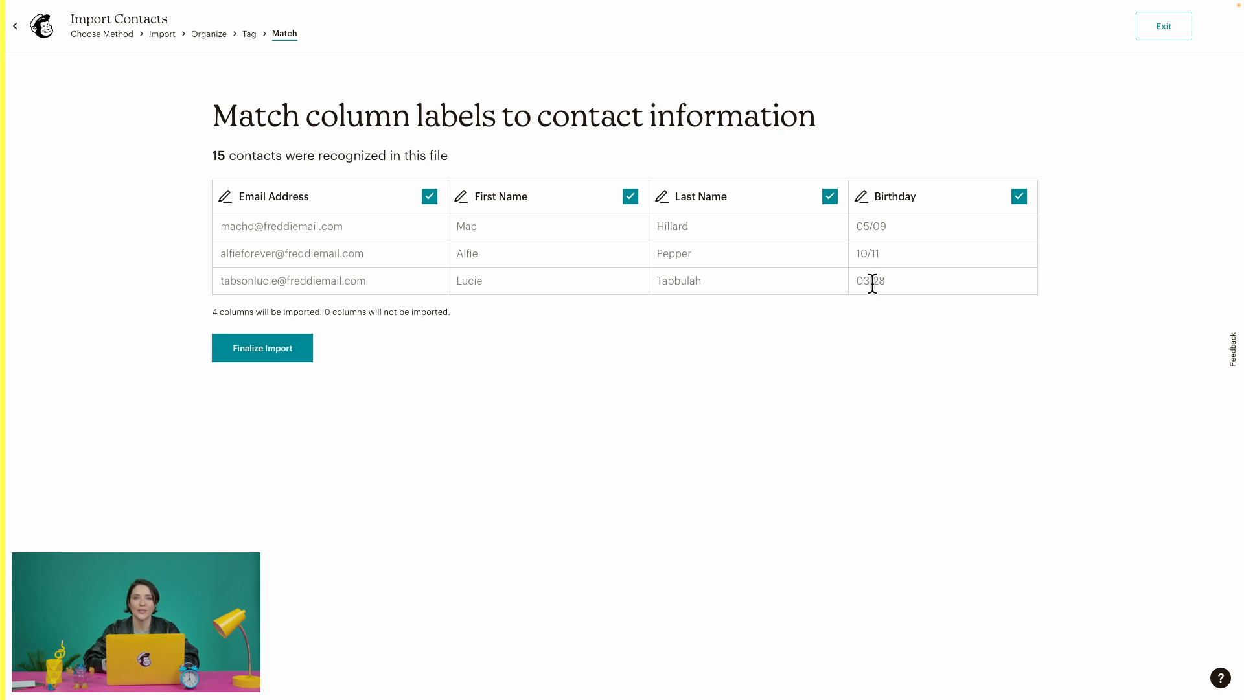
# Verify the Birthday column maps to Birthday (MMERGE4) and finalize the column matching.
pyautogui.click(865, 201)
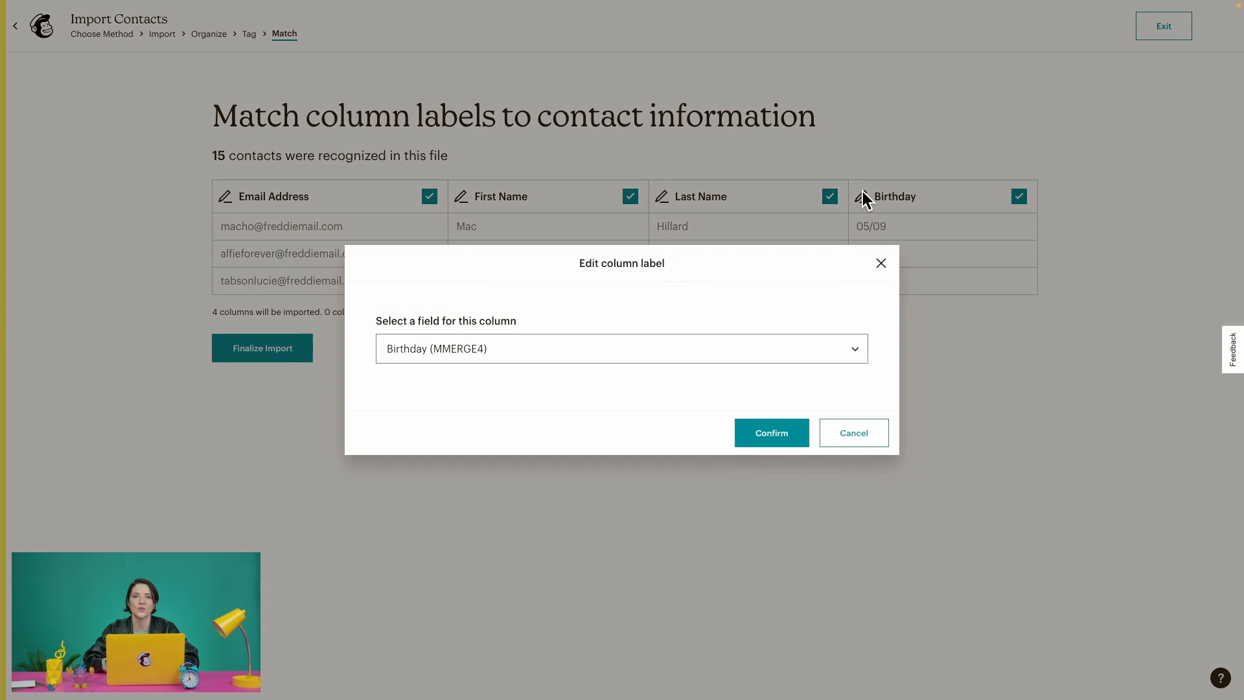
pyautogui.click(779, 349)
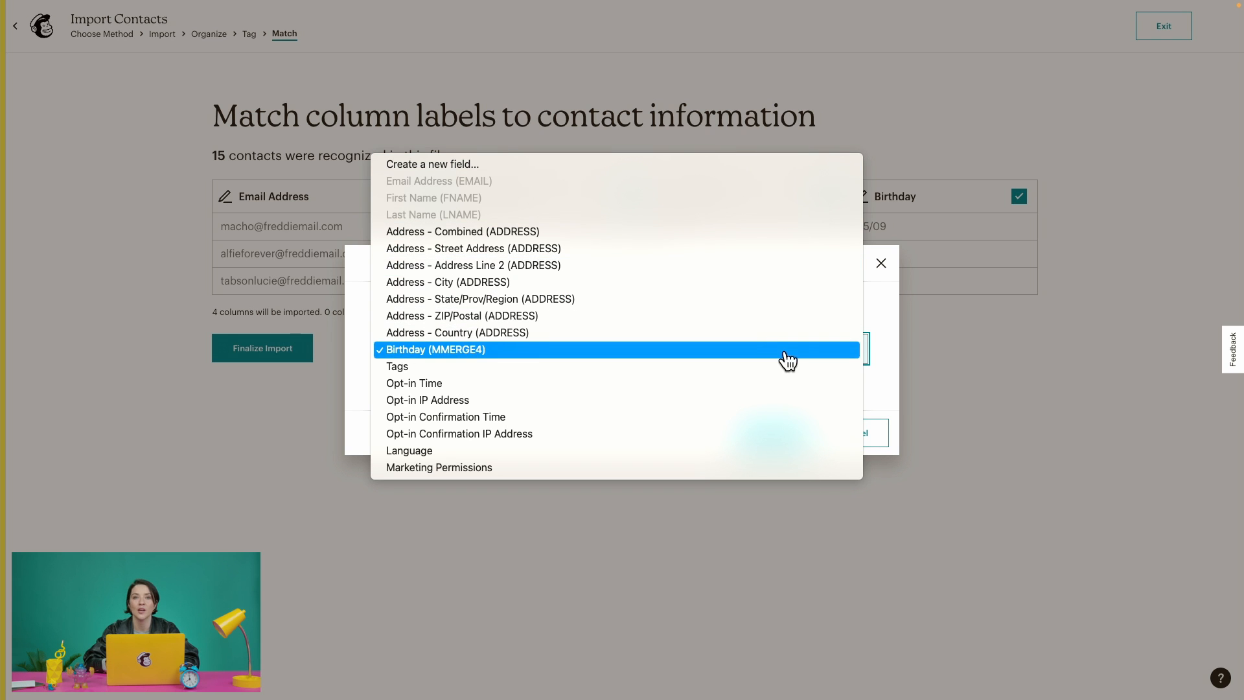
pyautogui.click(880, 391)
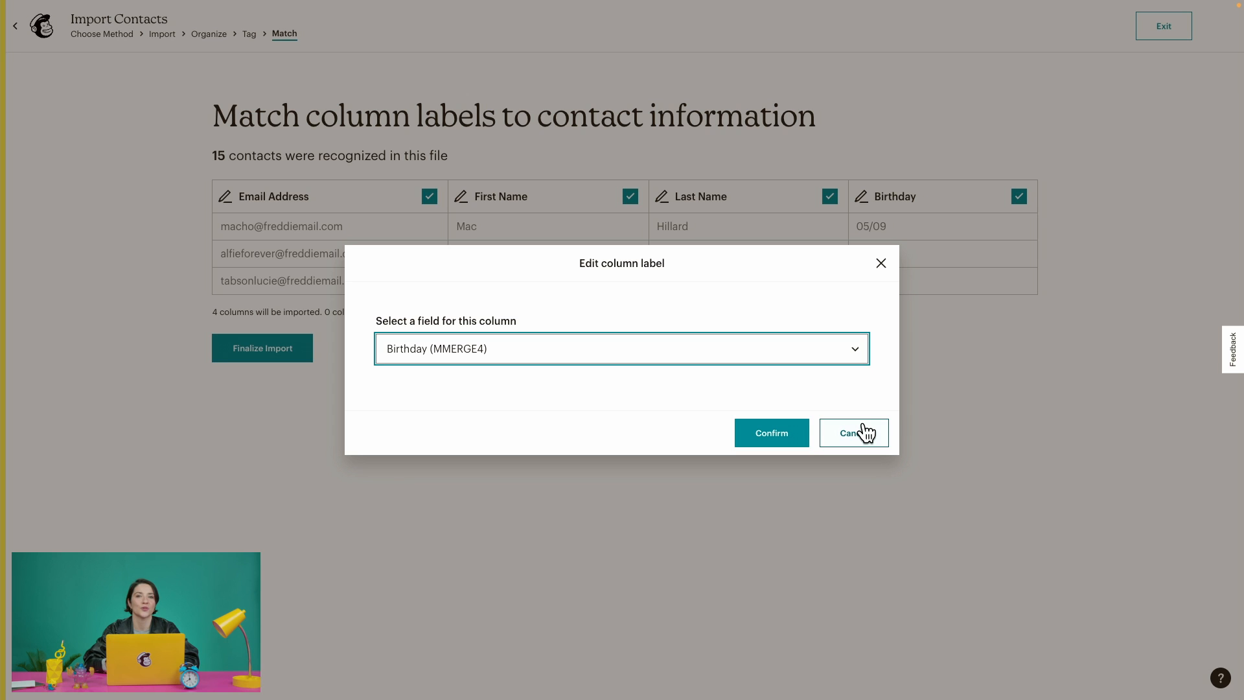
pyautogui.click(866, 433)
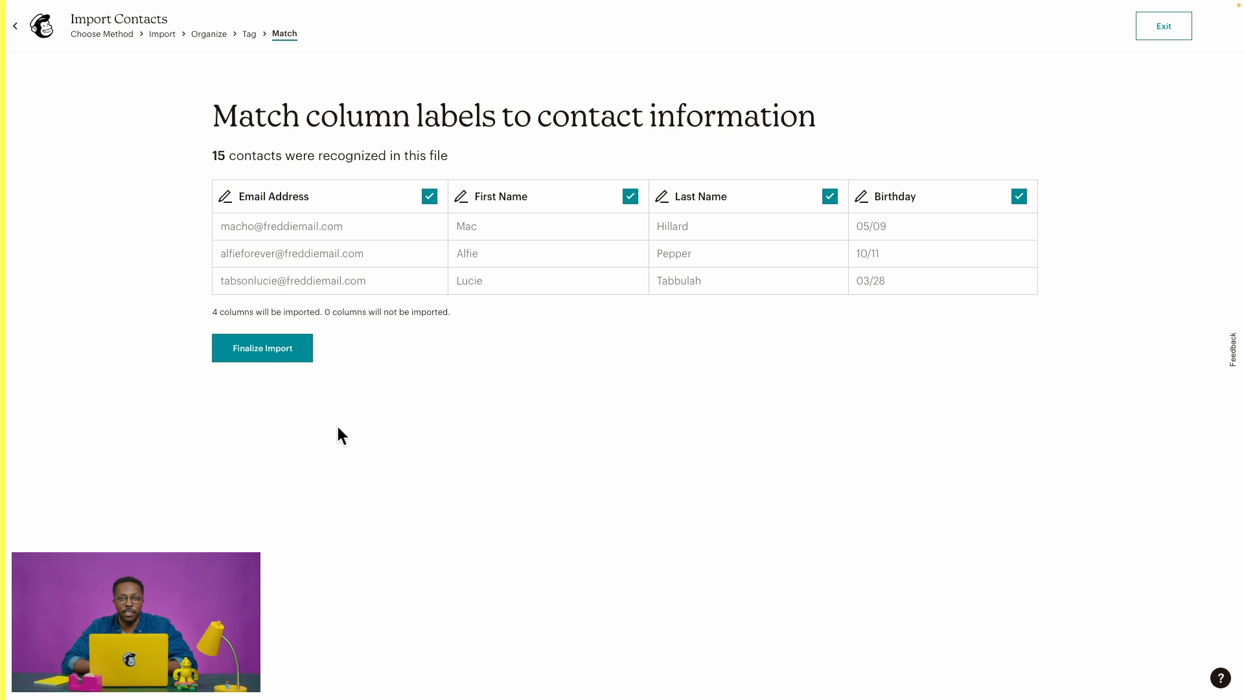
pyautogui.click(287, 358)
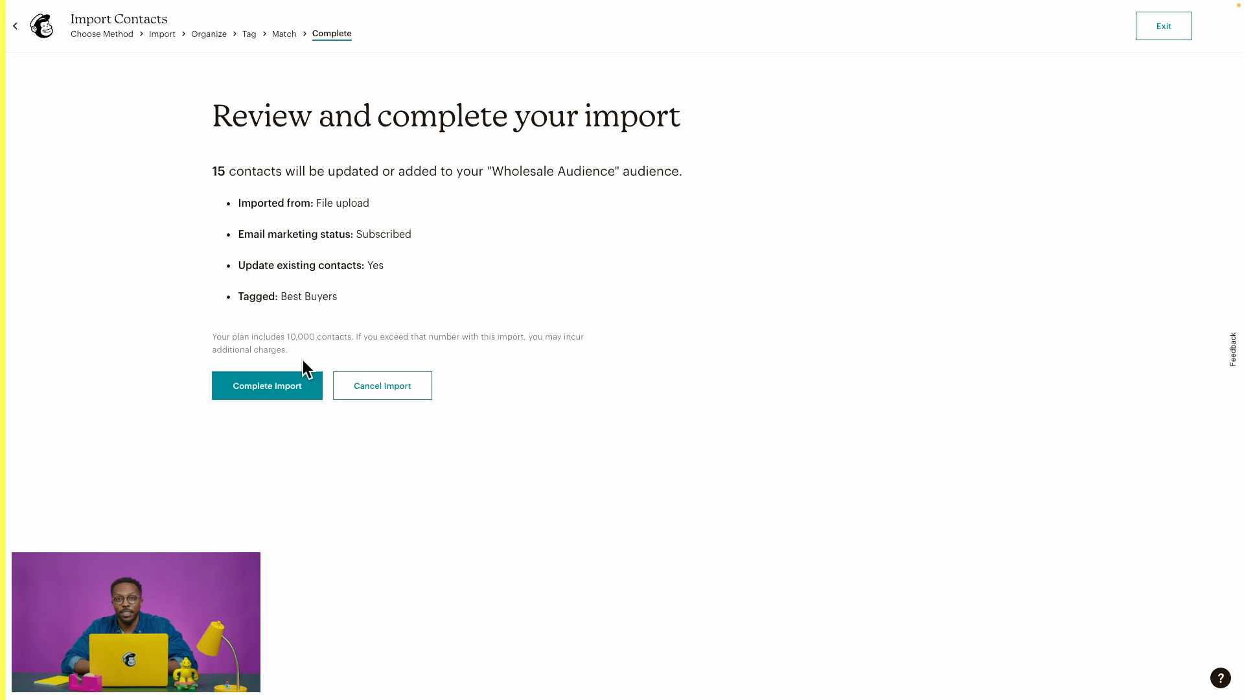
# Complete the 15-contact import, then advance the presentation to the Tags slide.
pyautogui.click(311, 392)
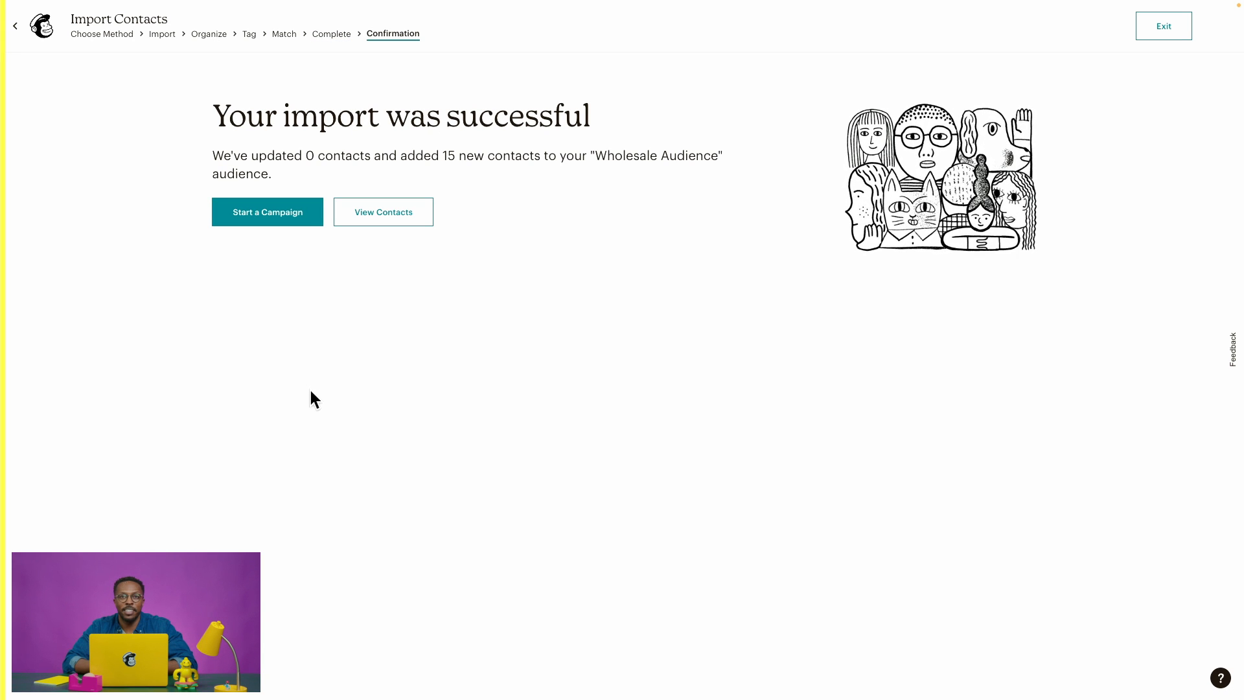
pyautogui.click(408, 218)
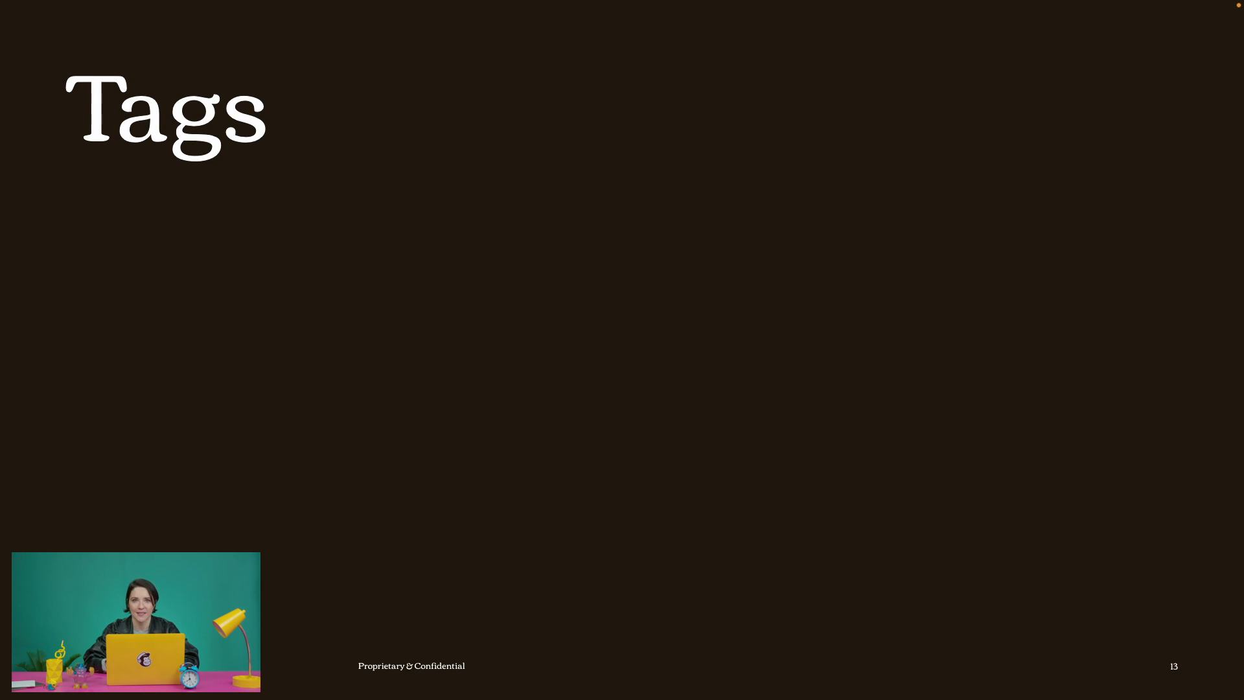
pyautogui.press('Right')
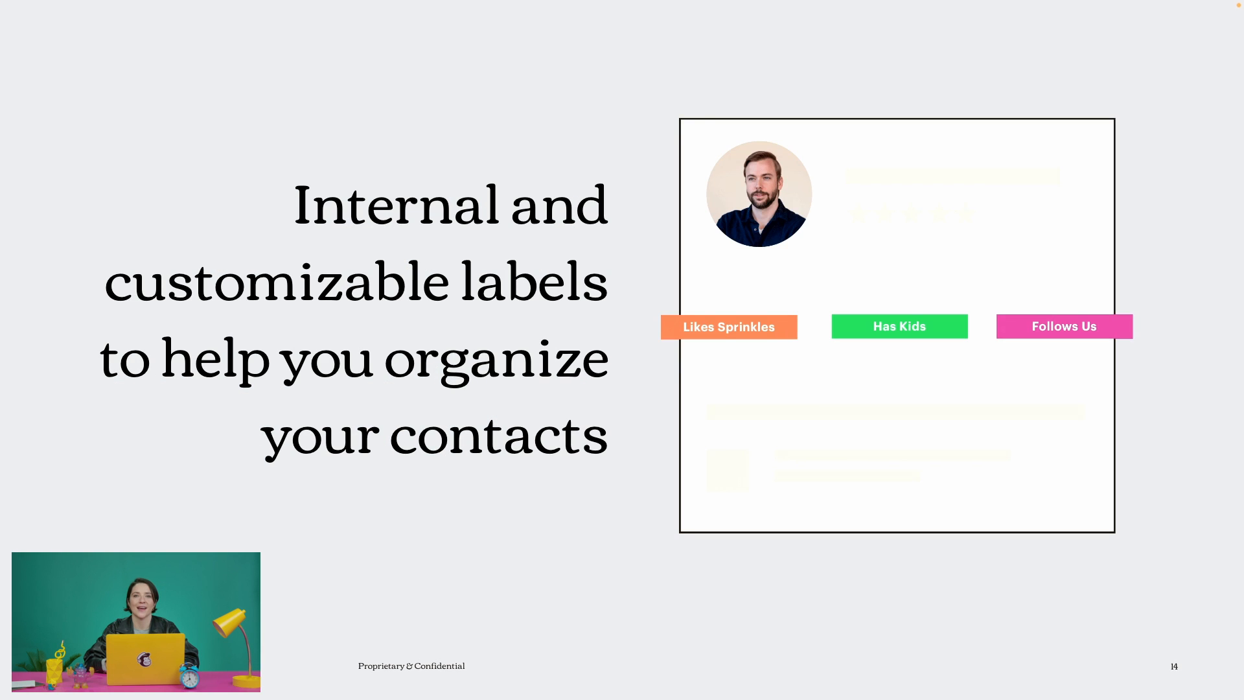